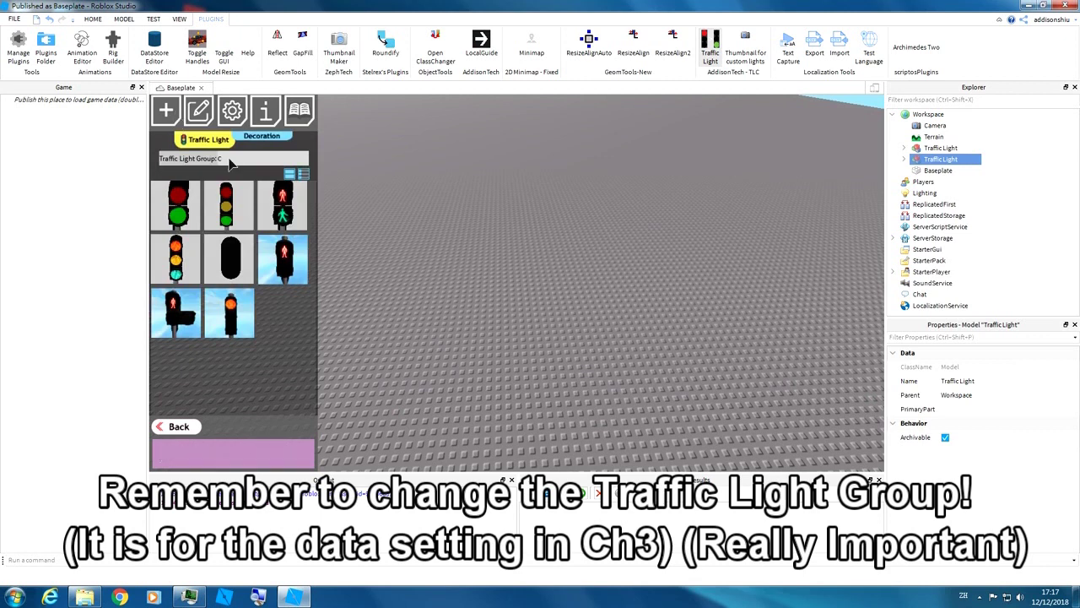
# Step: Set the traffic light group to A and choose the SurfaceGui PedestrainLight with Timer for placement
pyautogui.press('BackSpace')
pyautogui.write('A')
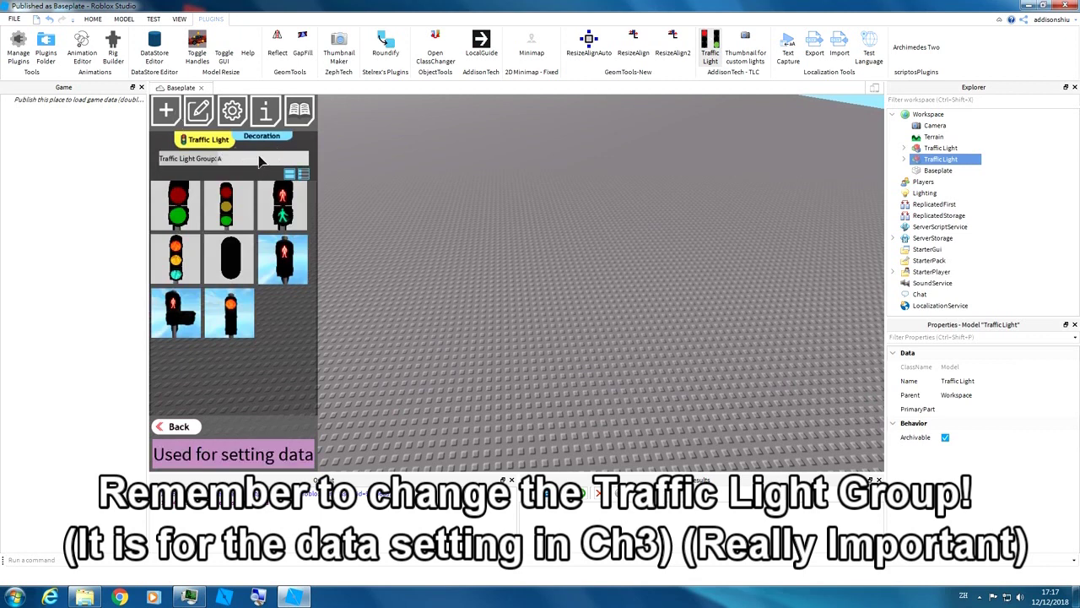
pyautogui.click(178, 309)
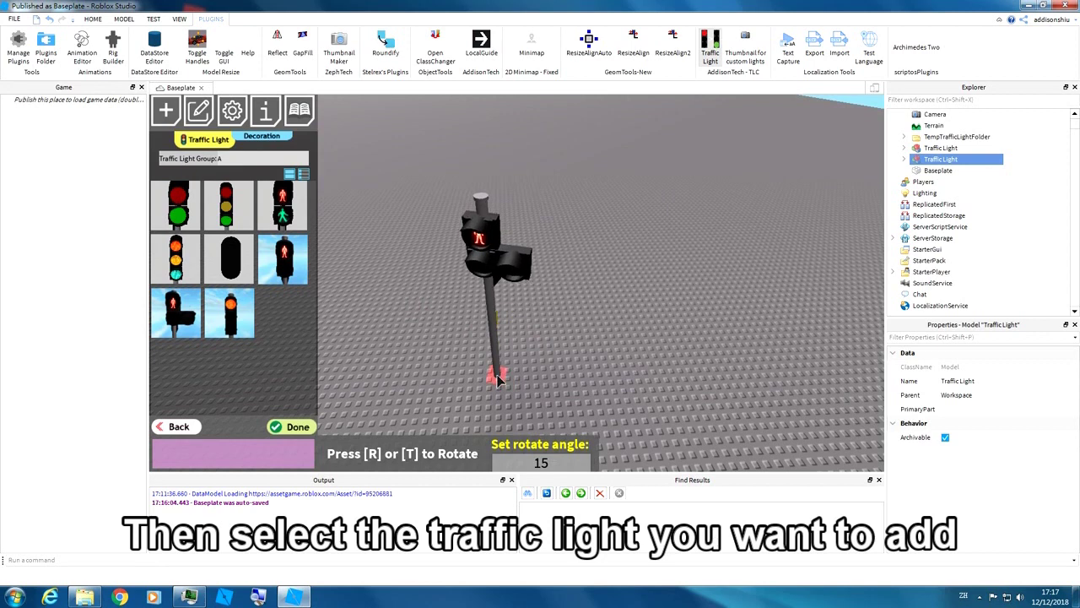
# Step: Rotate the pedestrian light preview over the baseplate in 15-degree increments
pyautogui.press('r')
pyautogui.press('r')
pyautogui.press('r')
pyautogui.press('r')
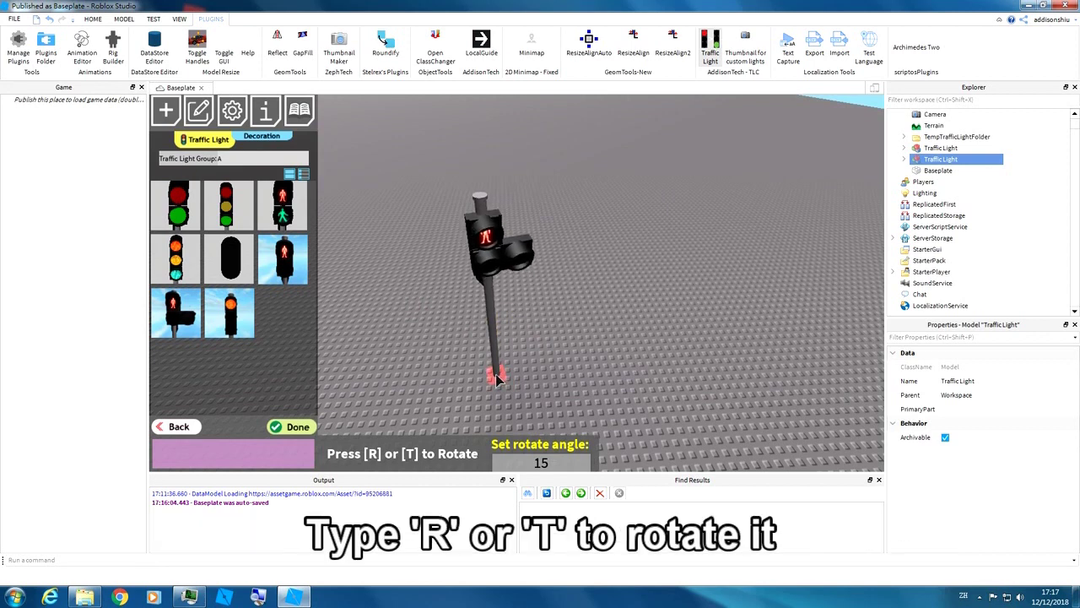
pyautogui.press('r')
pyautogui.press('r')
pyautogui.press('r')
pyautogui.press('r')
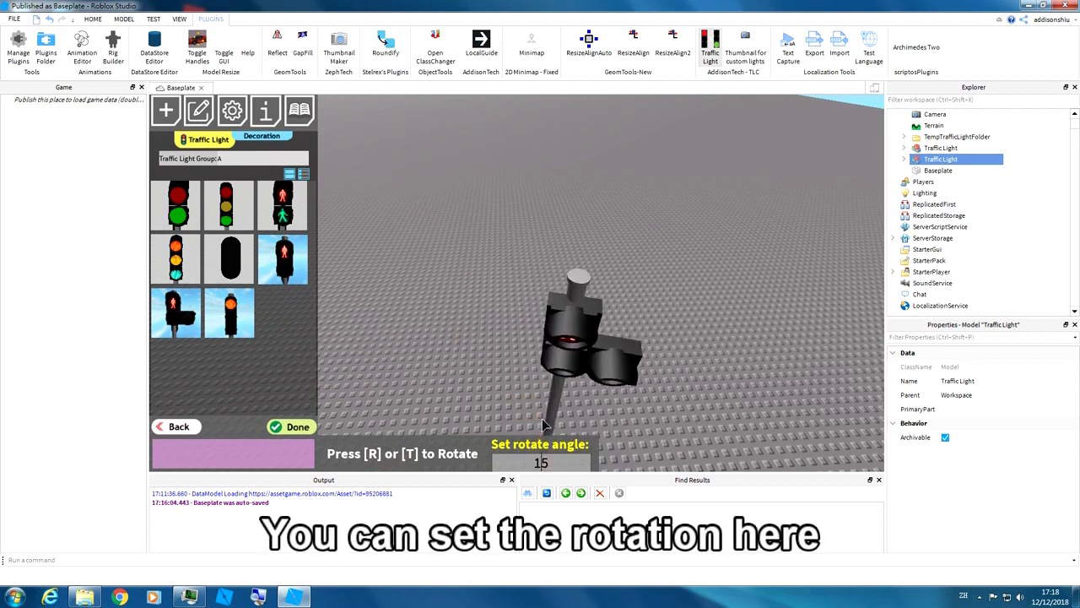
# Step: Set the rotate angle to 75 and turn the pedestrian light preview several times
pyautogui.press('r')
pyautogui.press('r')
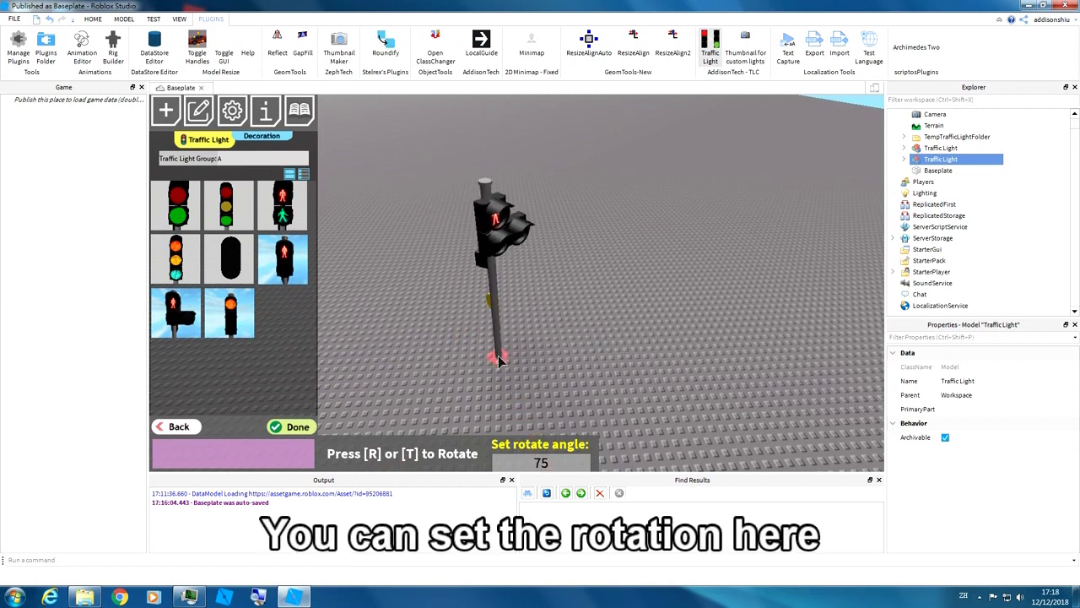
pyautogui.press('r')
pyautogui.press('r')
pyautogui.press('r')
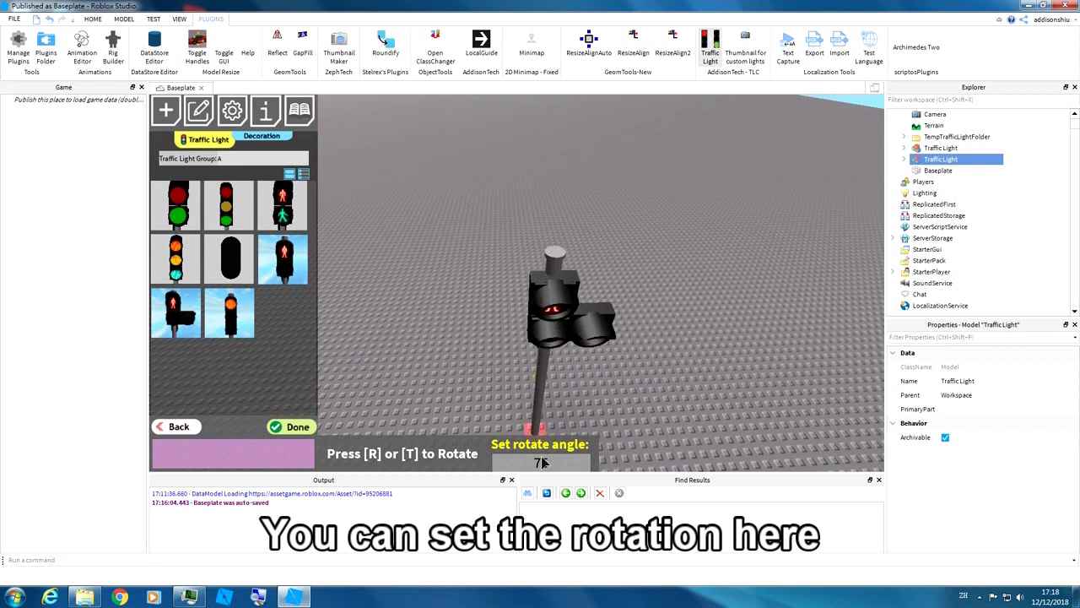
# Step: Set the rotate angle back to 15, turn the pedestrian light, and place it on the baseplate
pyautogui.press('BackSpace')
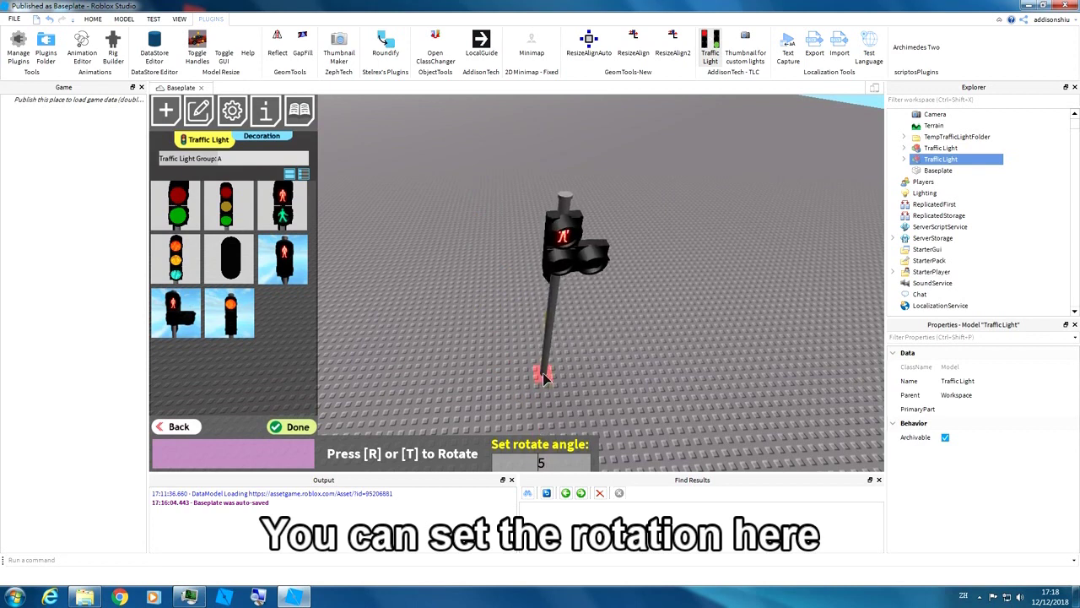
pyautogui.press('r')
pyautogui.press('r')
pyautogui.press('r')
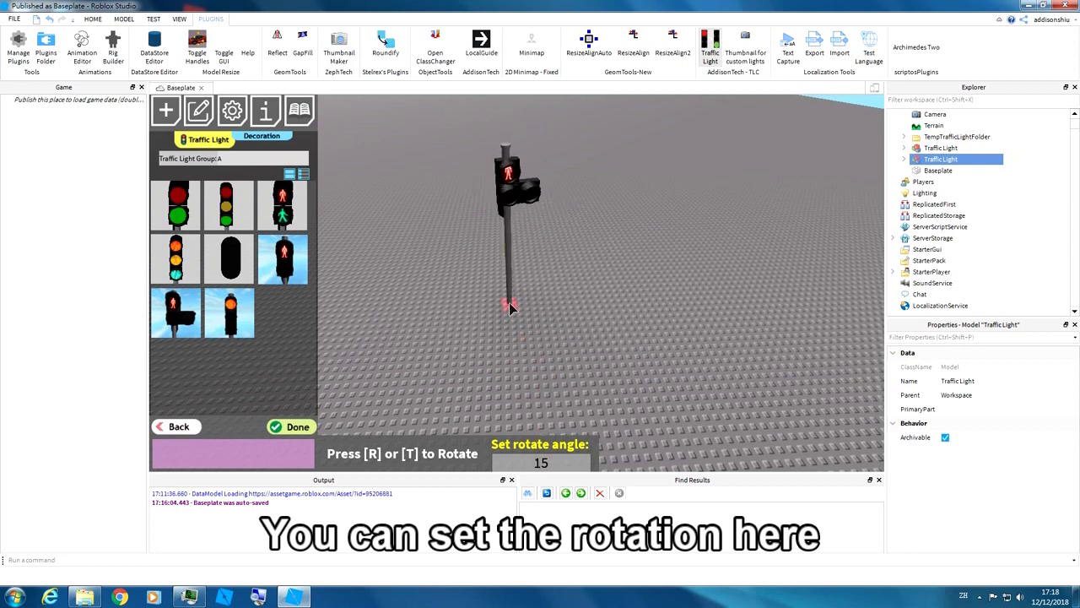
pyautogui.press('r')
pyautogui.press('r')
pyautogui.press('r')
pyautogui.press('r')
pyautogui.press('r')
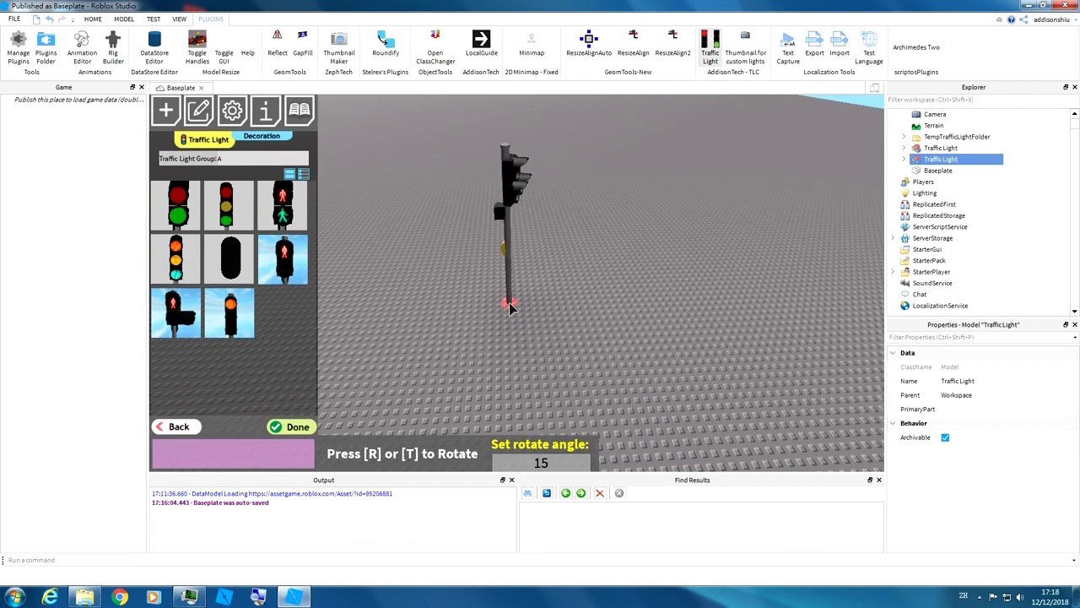
pyautogui.click(505, 368)
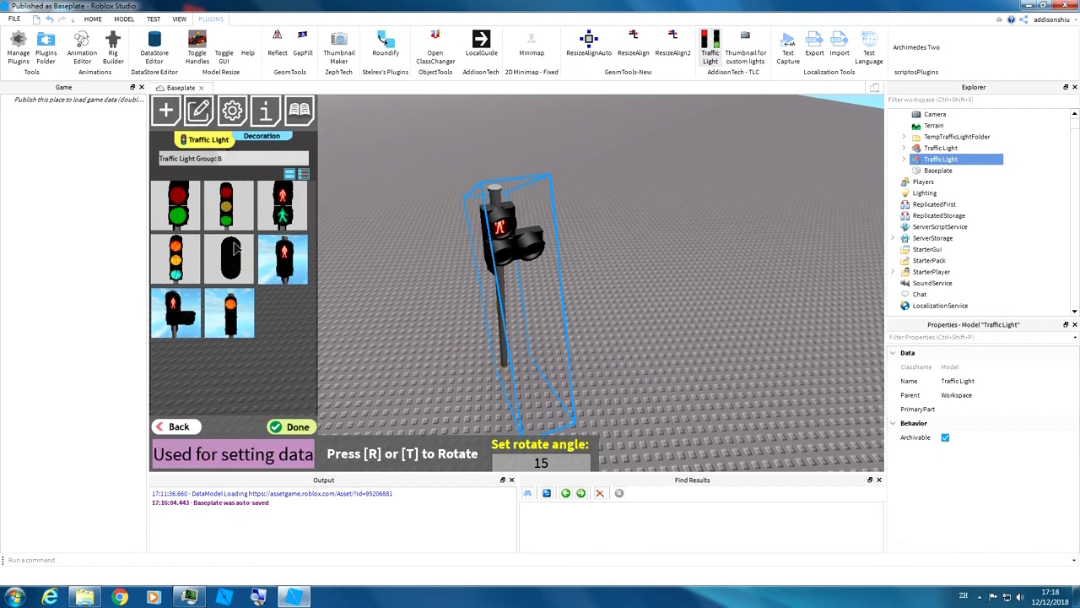
# Step: Place two SurfaceGui TrafficLights in group B, one on each side of the pedestrian light
pyautogui.click(232, 314)
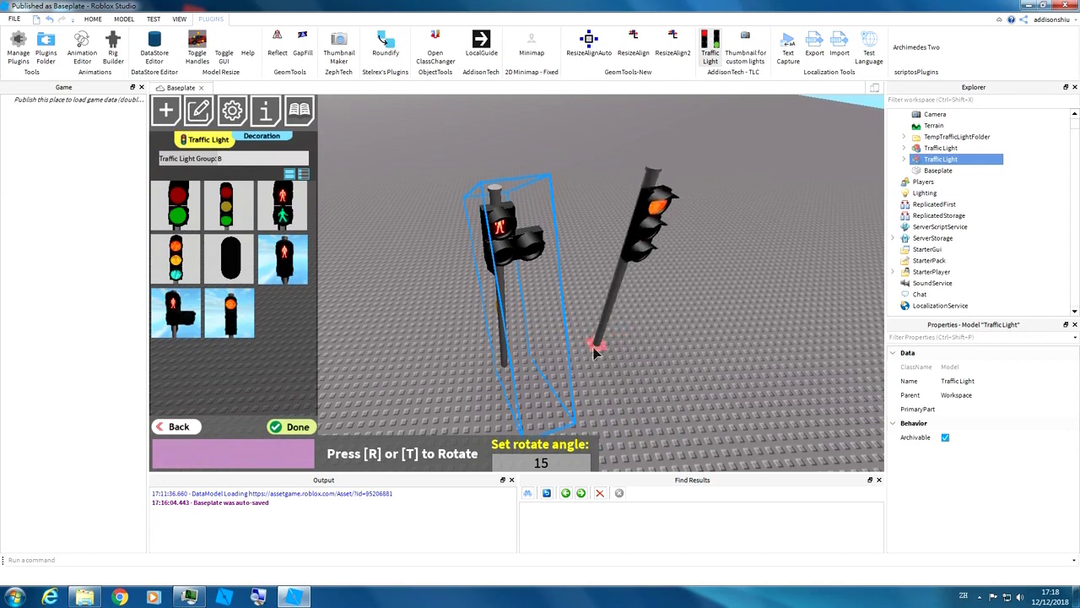
pyautogui.click(593, 350)
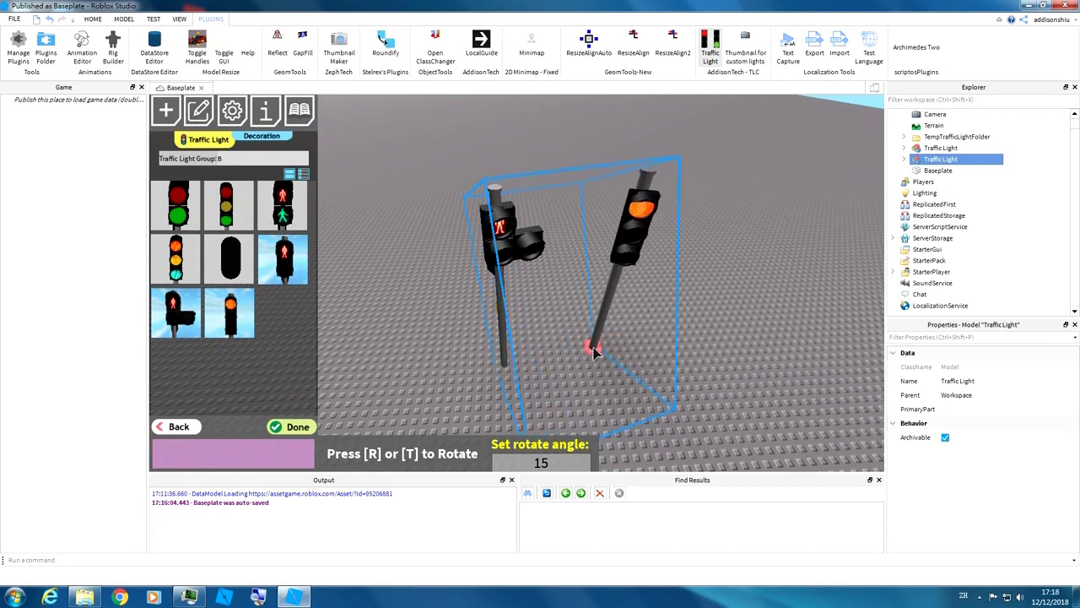
pyautogui.click(427, 379)
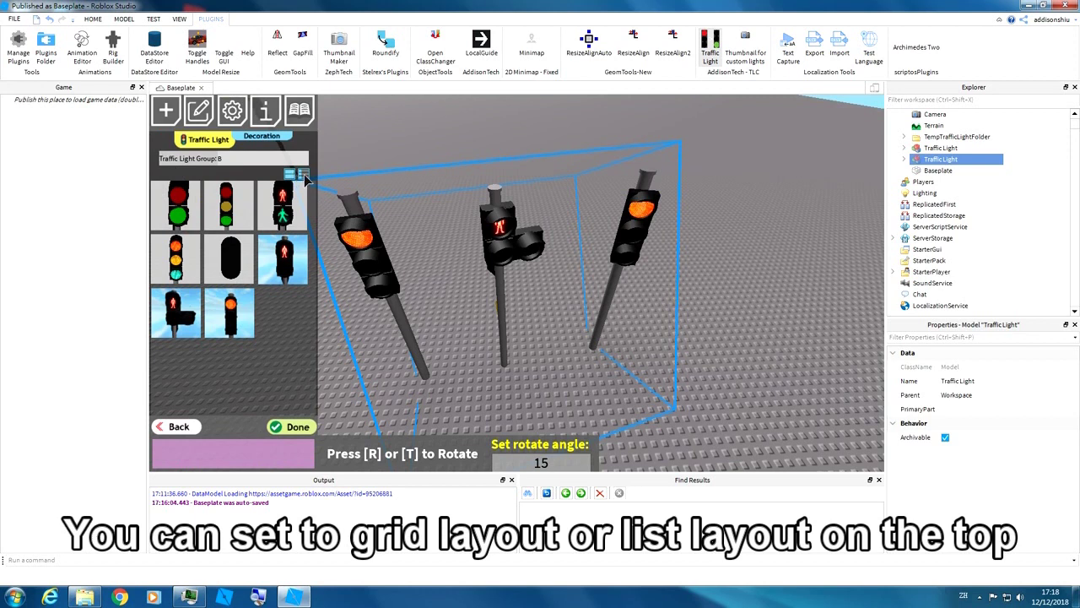
# Step: Switch the traffic light catalogue back and forth between list and grid layout
pyautogui.click(302, 177)
pyautogui.click(291, 174)
pyautogui.click(305, 175)
pyautogui.click(292, 177)
pyautogui.click(303, 175)
pyautogui.click(291, 174)
# Step: Place the overhead pole from the Decoration category on the baseplate beside the three traffic lights
pyautogui.click(235, 144)
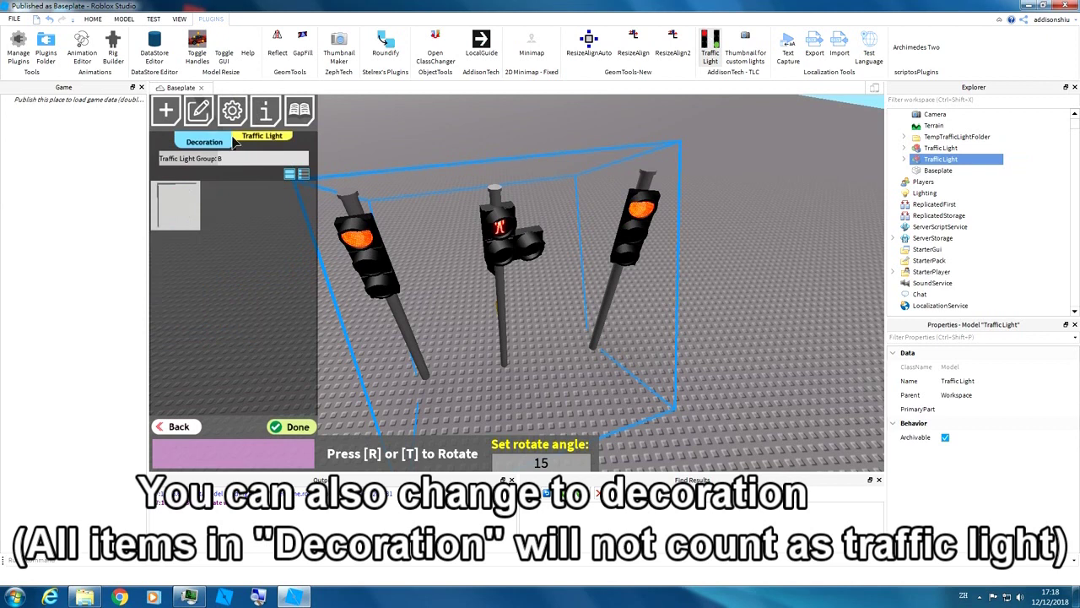
pyautogui.click(236, 143)
pyautogui.click(236, 144)
pyautogui.click(175, 205)
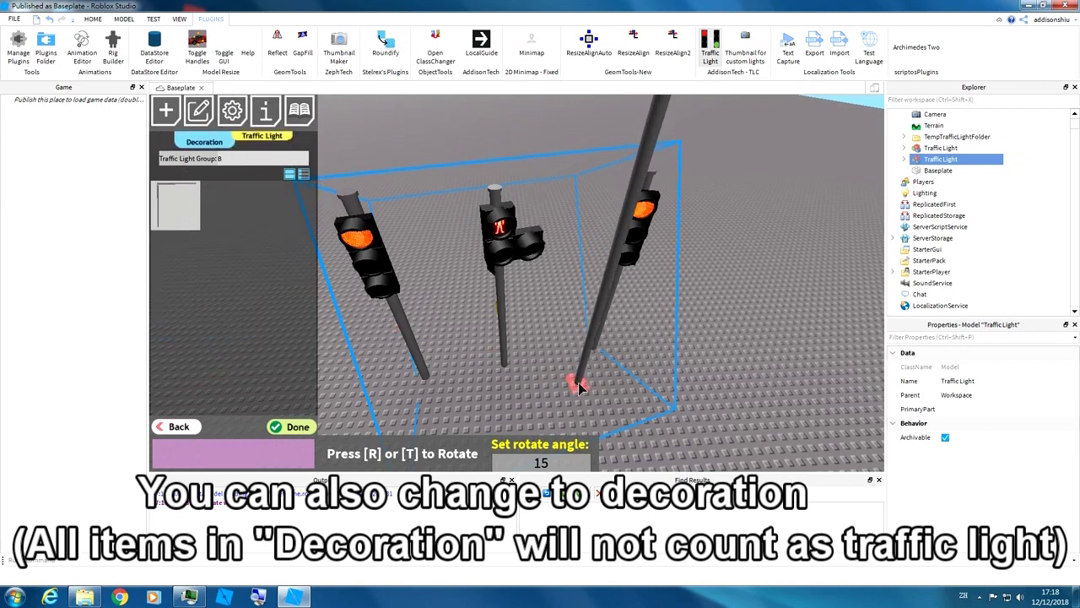
pyautogui.scroll(-10, 572, 380)
pyautogui.scroll(3, 513, 341)
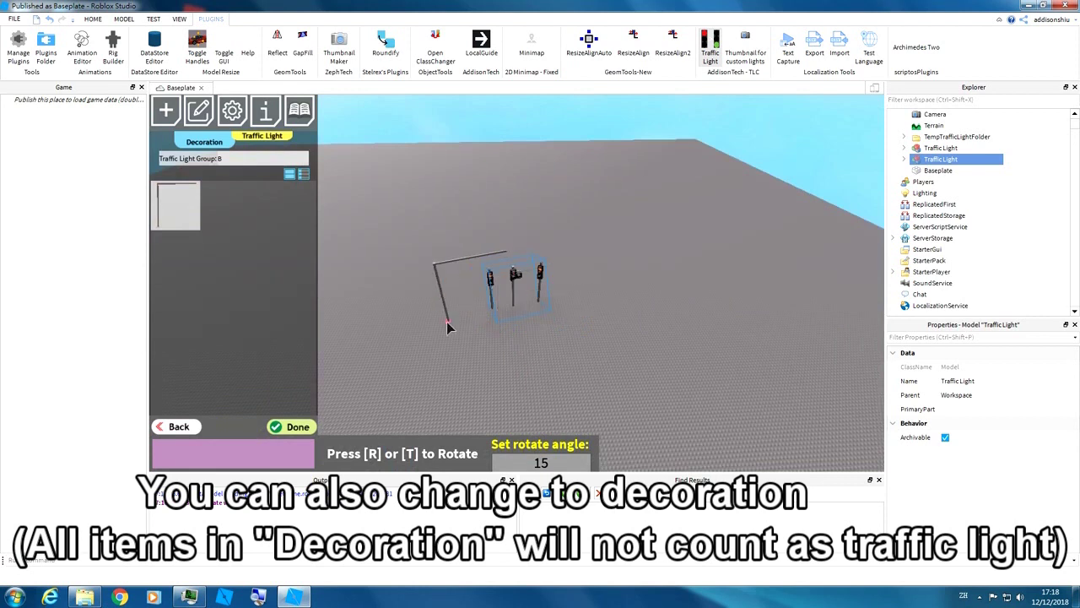
pyautogui.click(391, 270)
# Step: Place a SurfaceGui Overhead traffic light on the pole's horizontal arm, rotated to fit, and finish adding lights
pyautogui.click(211, 142)
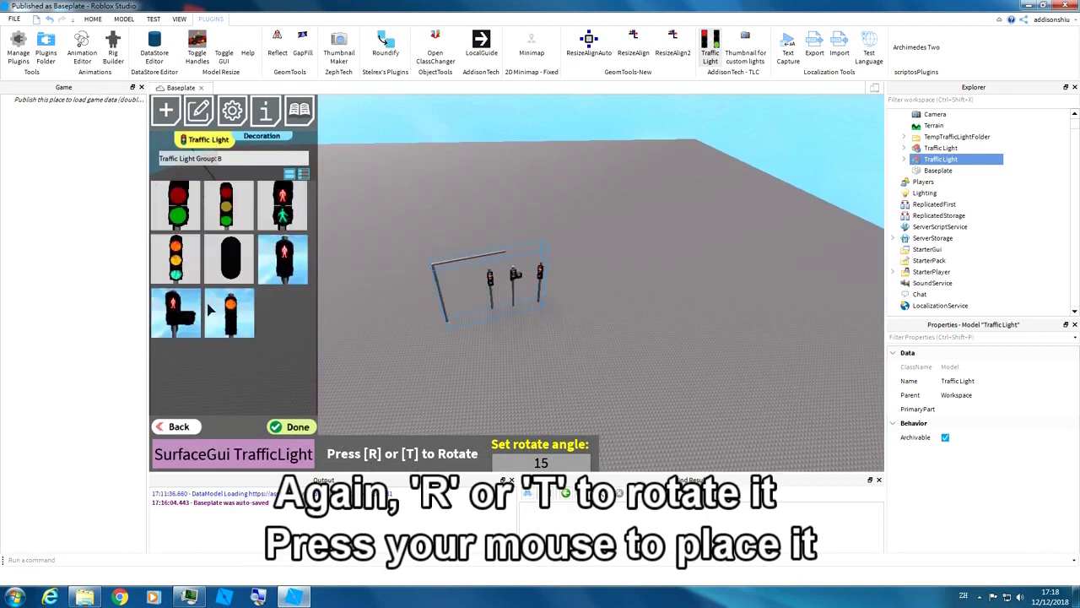
pyautogui.scroll(8, 469, 250)
pyautogui.scroll(-8, 469, 250)
pyautogui.scroll(4, 470, 270)
pyautogui.scroll(3, 468, 293)
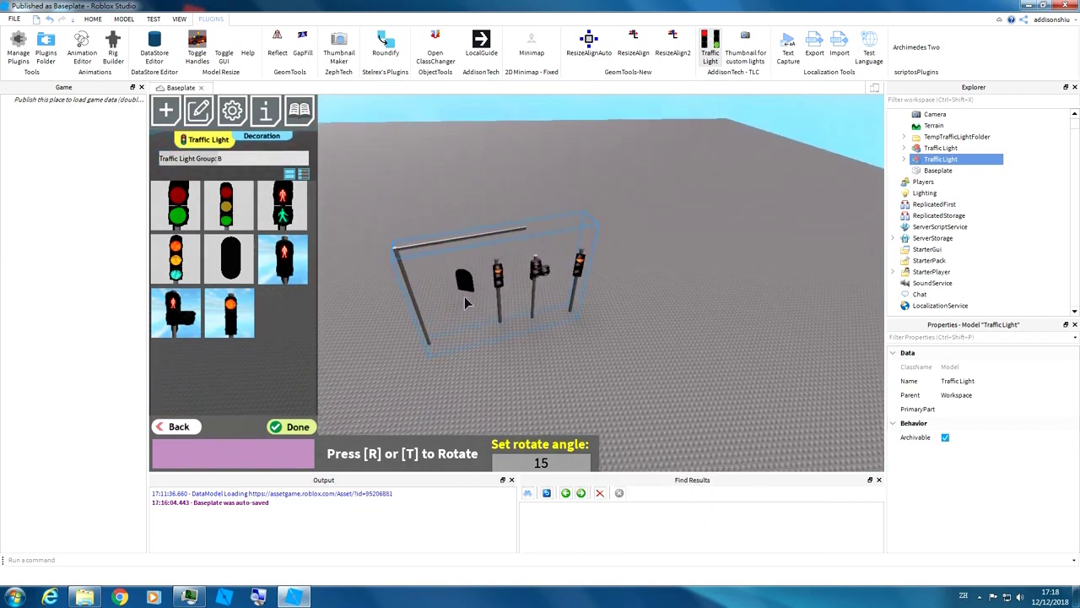
pyautogui.press('r')
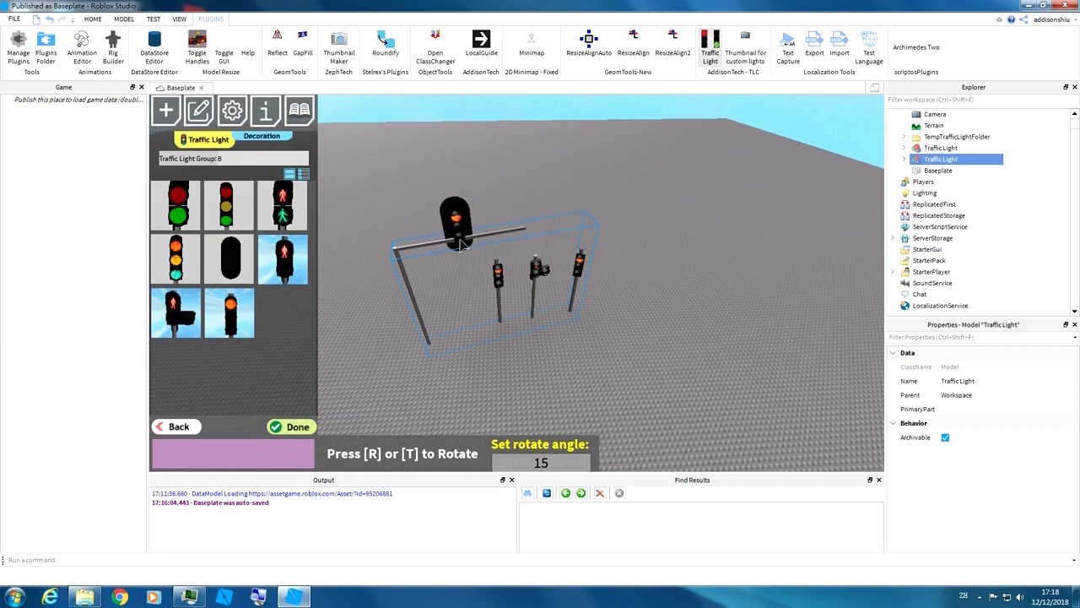
pyautogui.click(461, 243)
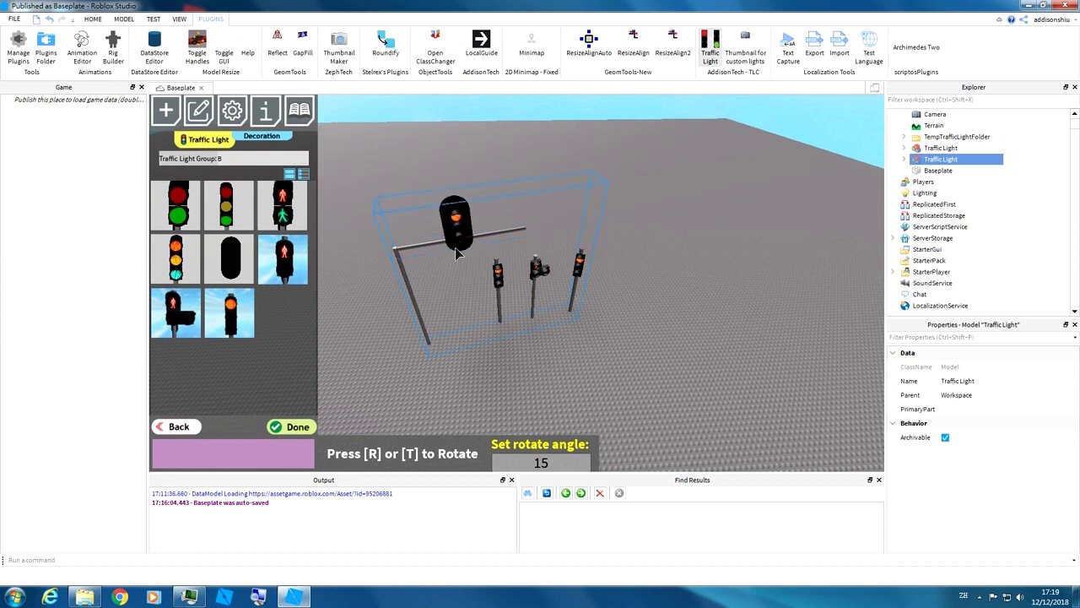
pyautogui.click(294, 427)
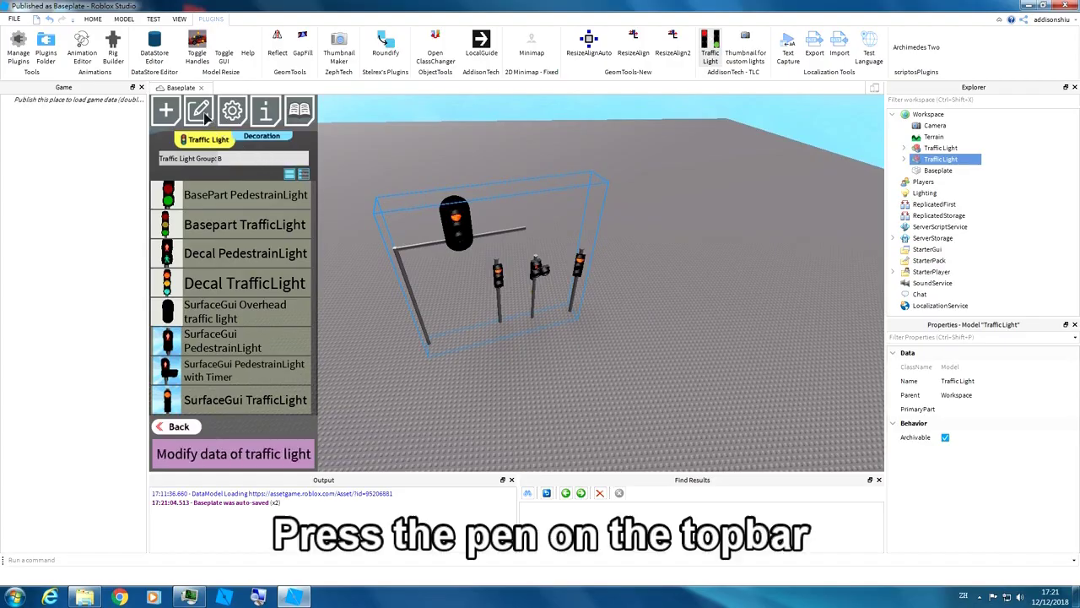
# Step: Open the traffic light data editor and remove all choices from Close and Open in entry 1
pyautogui.click(204, 117)
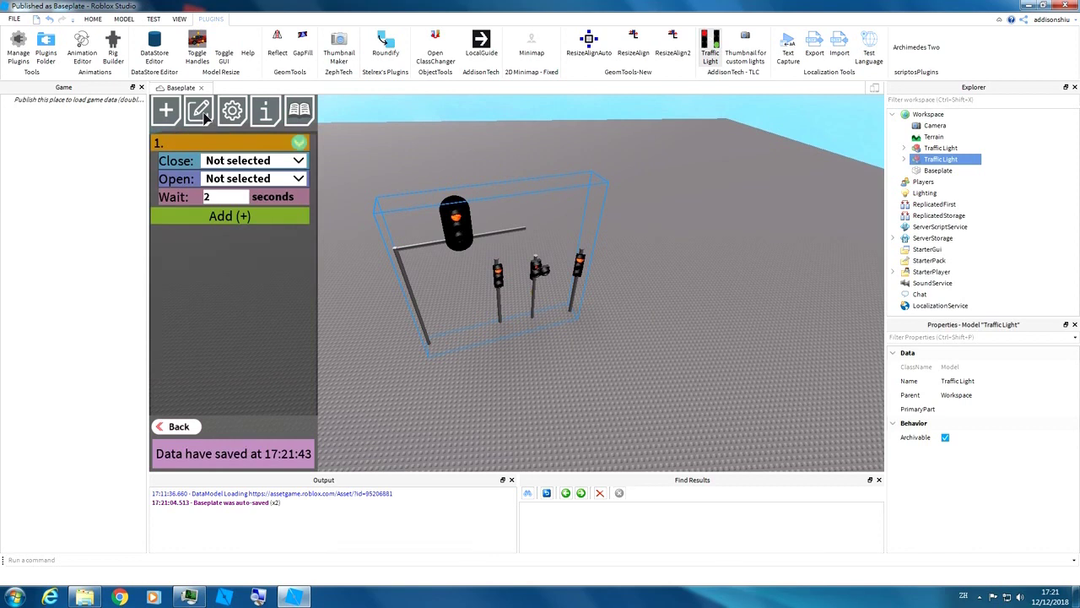
pyautogui.click(236, 169)
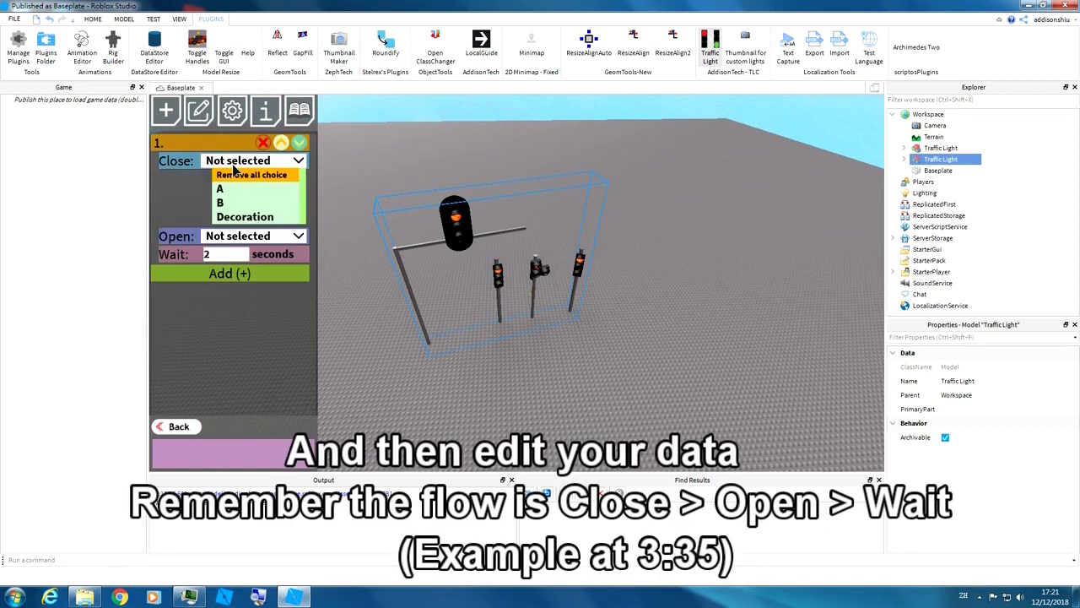
pyautogui.click(245, 175)
pyautogui.click(253, 178)
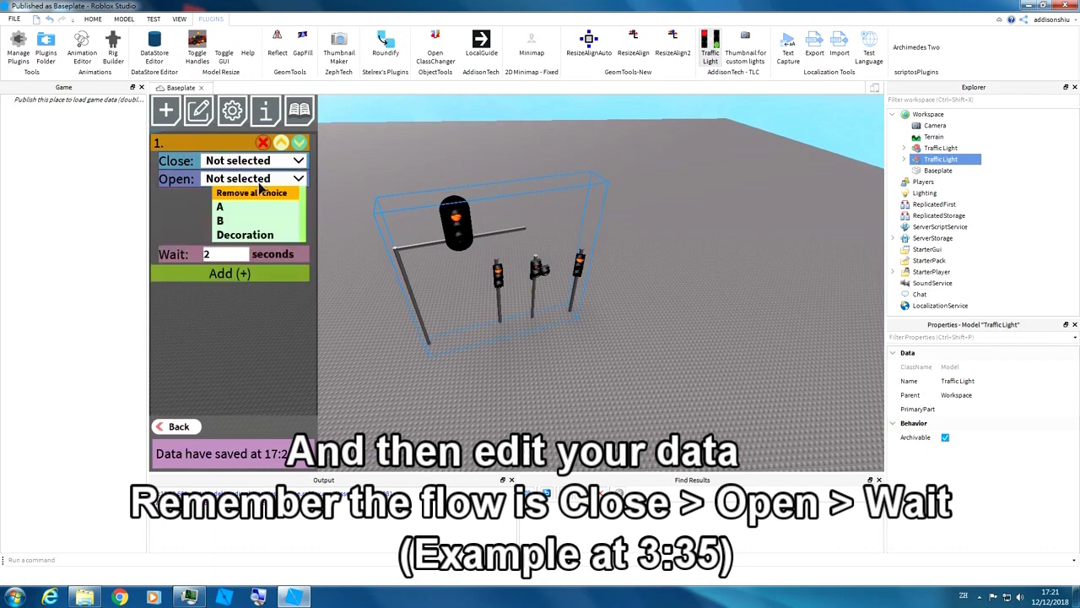
pyautogui.click(253, 193)
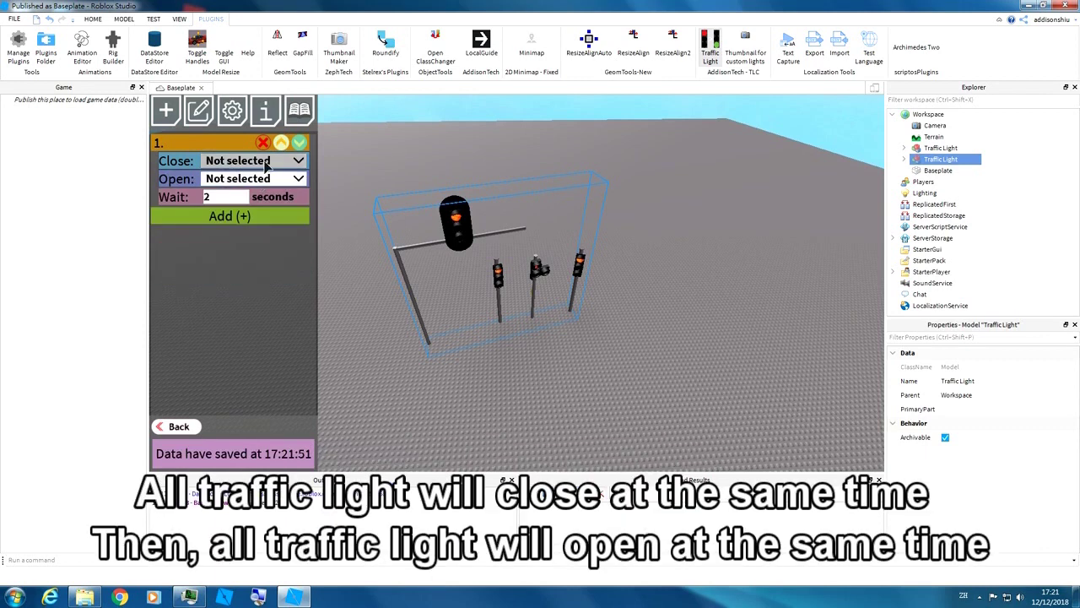
# Step: Set data entry 1 to close group A and open group B
pyautogui.click(266, 164)
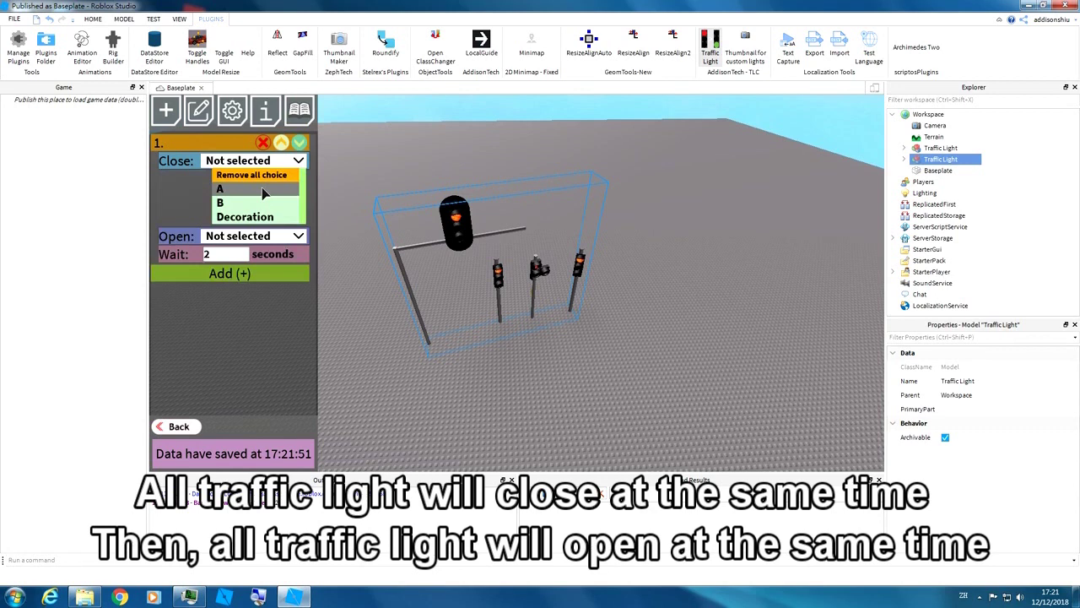
pyautogui.click(264, 192)
pyautogui.click(283, 199)
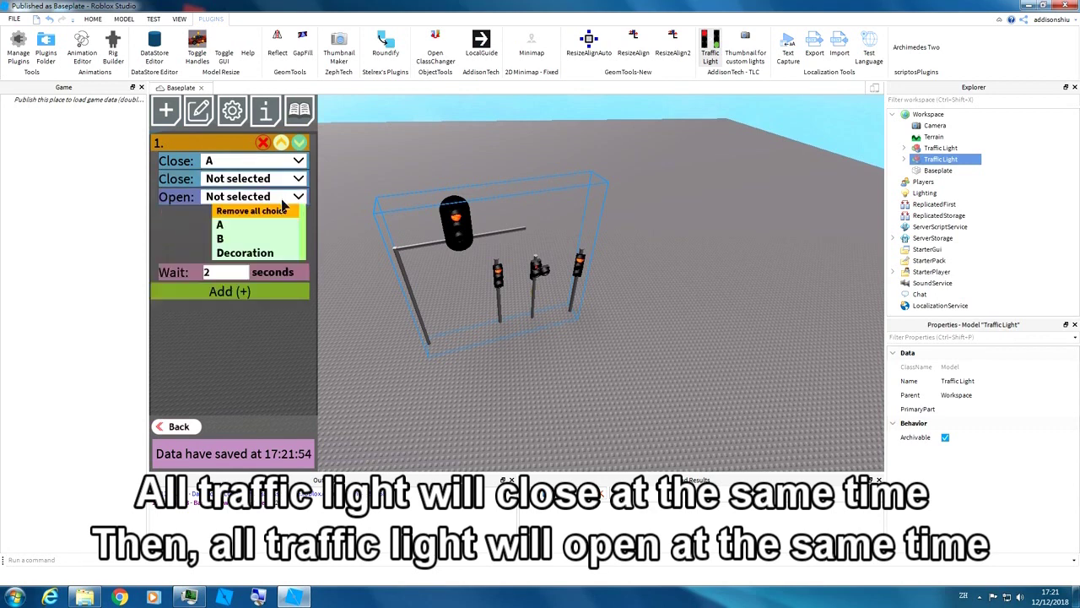
pyautogui.click(261, 240)
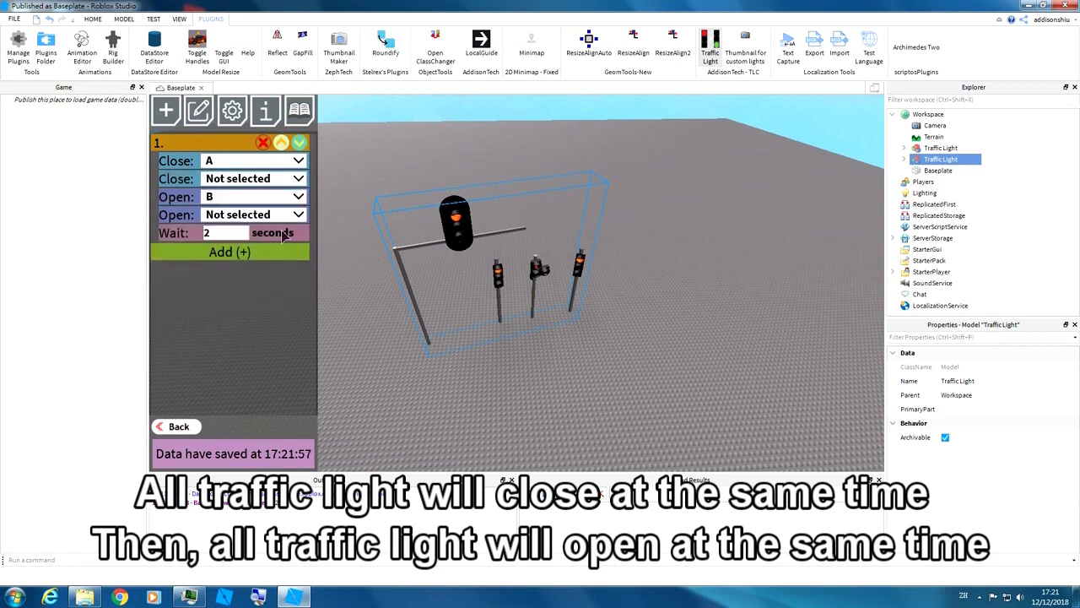
# Step: Add a second data entry that closes group B and opens group A, with both entries waiting 5 seconds
pyautogui.click(271, 254)
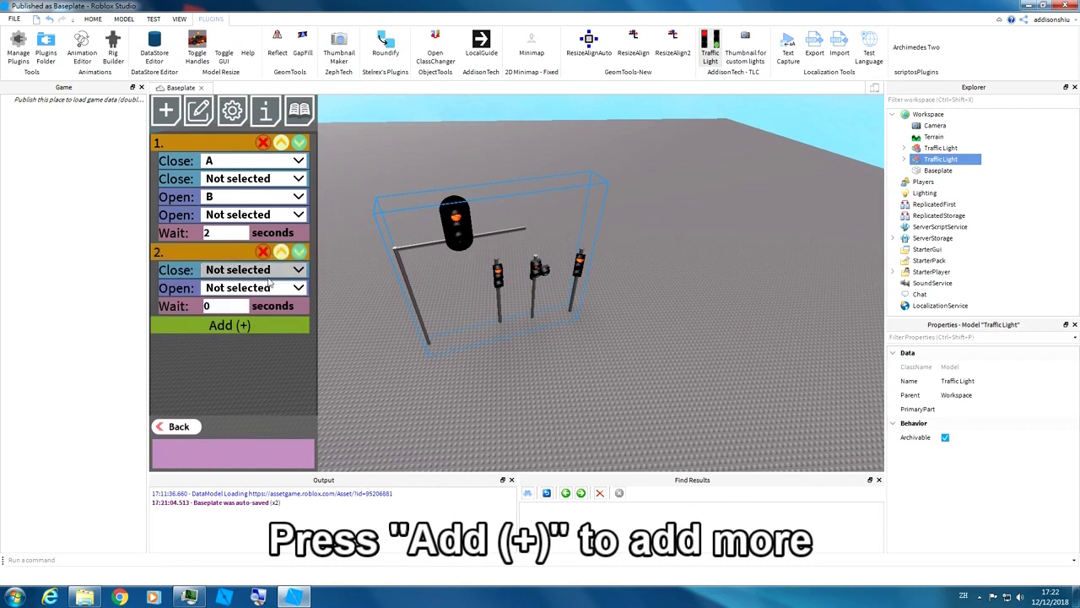
pyautogui.click(266, 274)
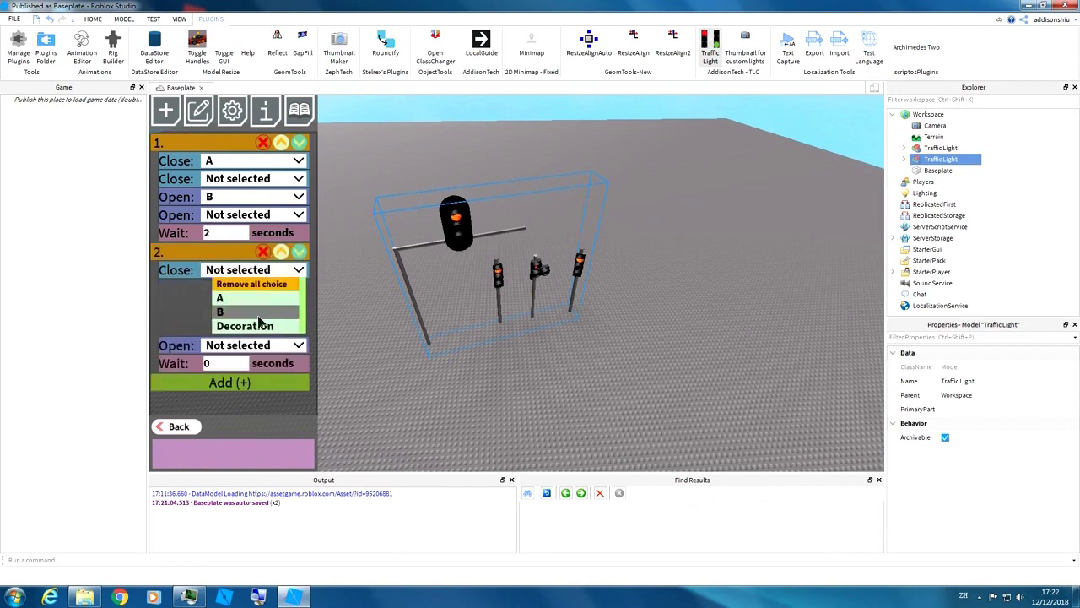
pyautogui.click(253, 312)
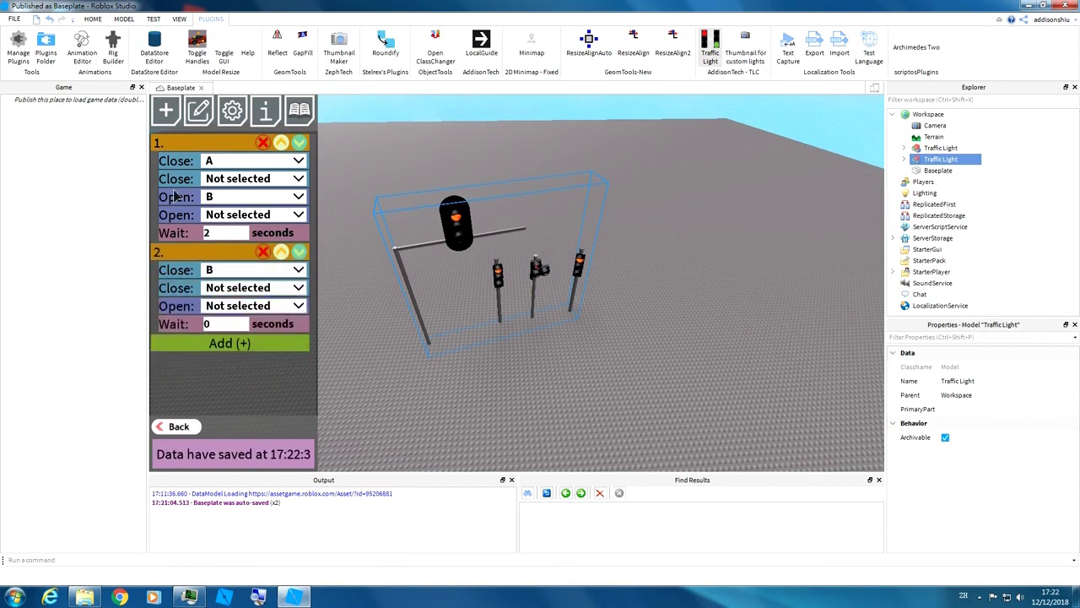
pyautogui.click(224, 307)
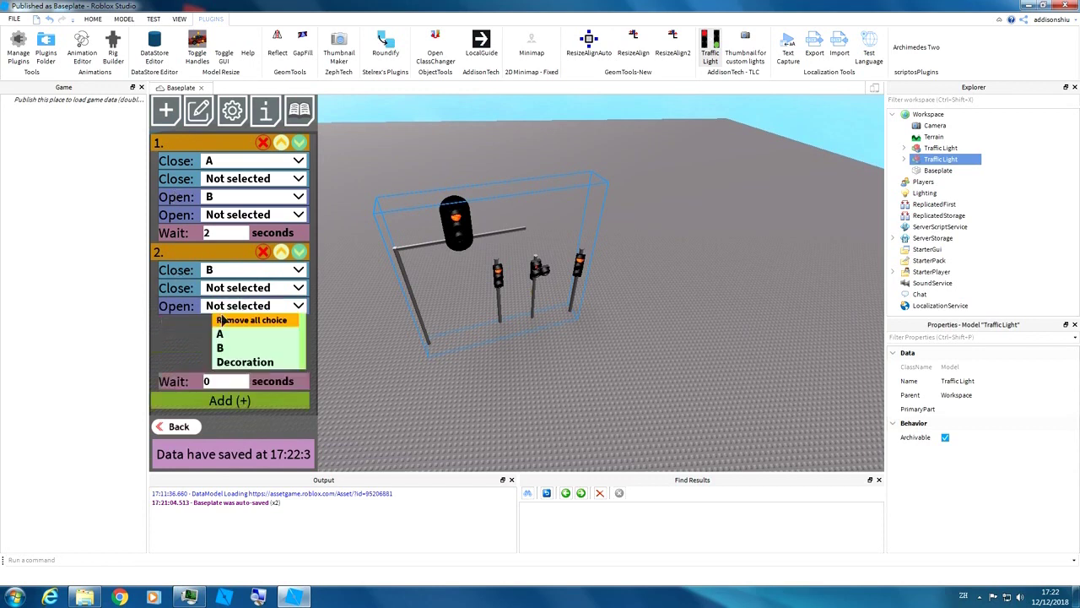
pyautogui.click(226, 337)
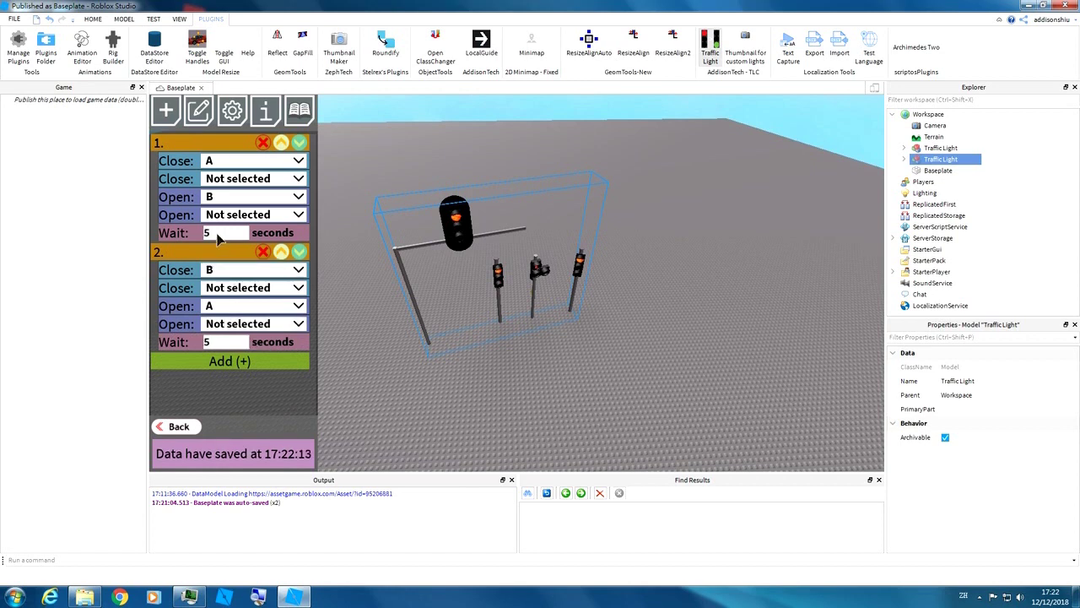
# Step: Swap the order of the two data entries repeatedly by moving them down and up
pyautogui.click(300, 143)
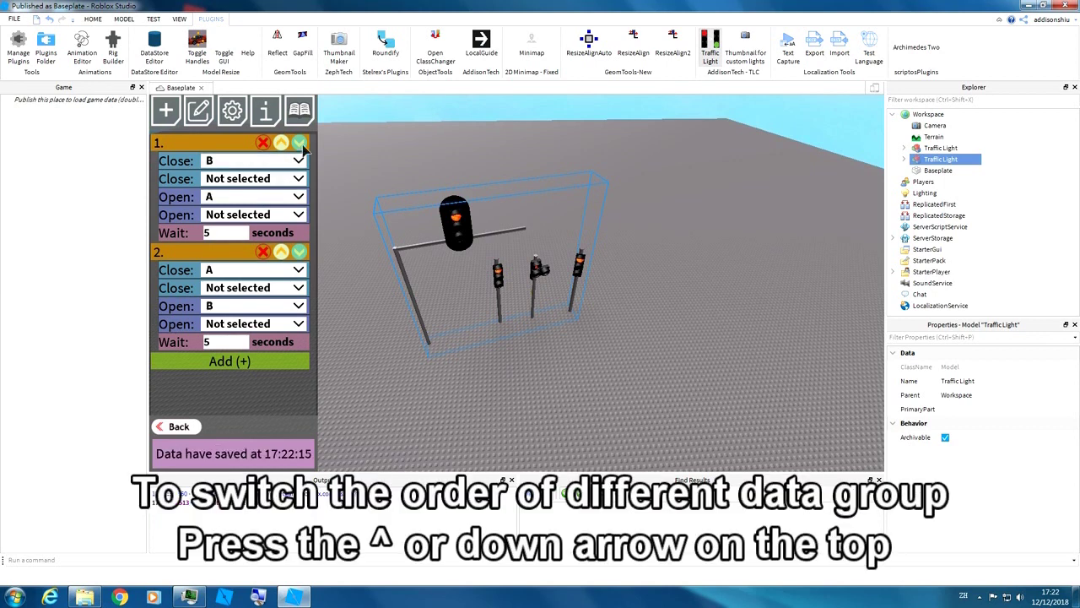
pyautogui.click(300, 144)
pyautogui.click(300, 143)
pyautogui.click(301, 144)
pyautogui.click(283, 143)
pyautogui.click(282, 253)
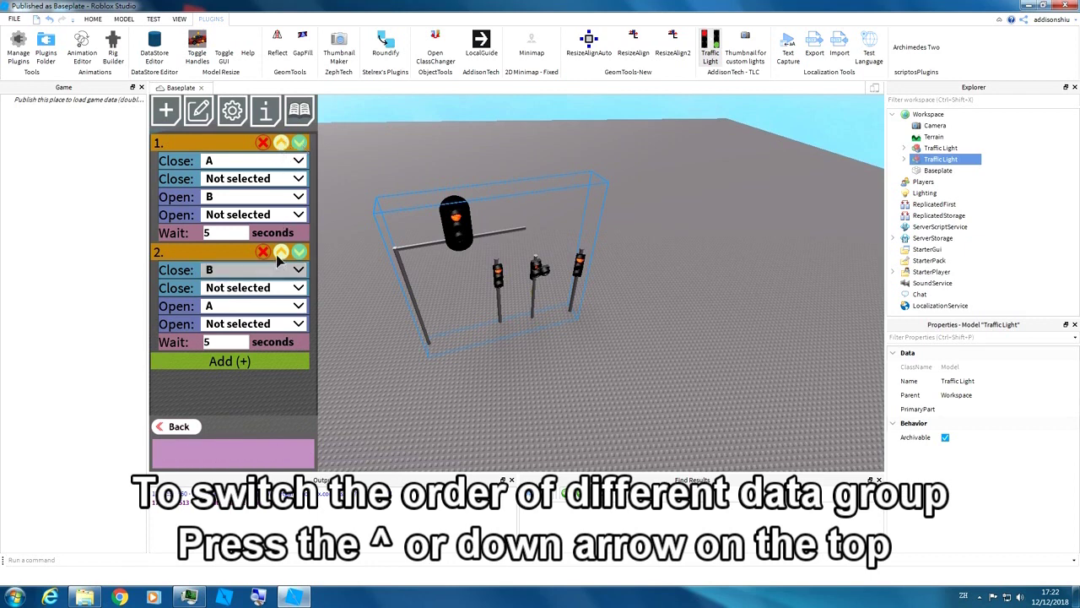
# Step: Move the second data entry up, and replace the entry below it with a blank one
pyautogui.click(283, 252)
pyautogui.click(264, 253)
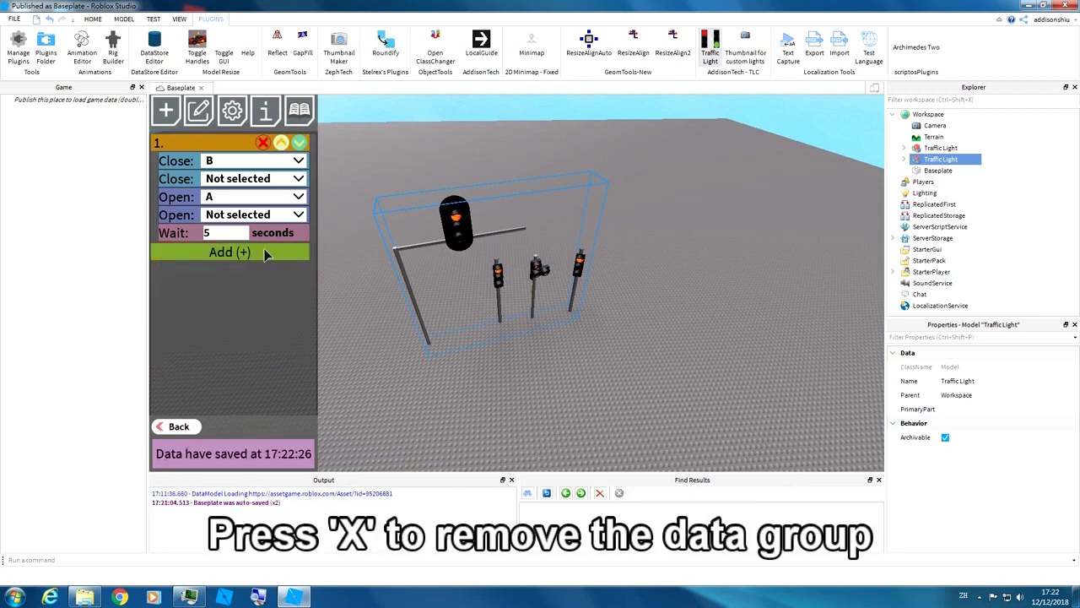
pyautogui.click(261, 253)
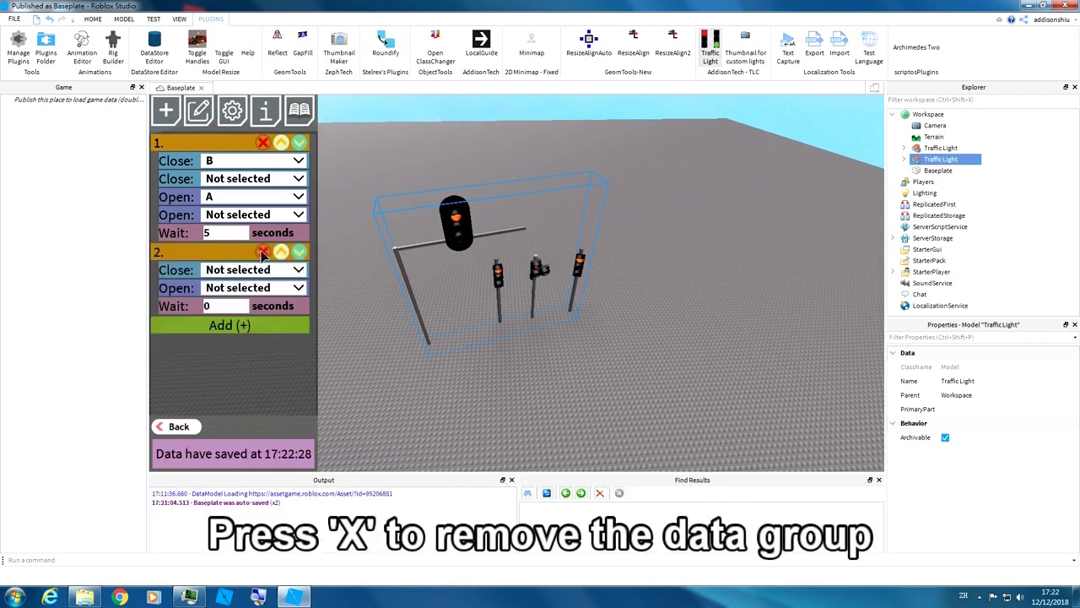
# Step: Add groups A and B to Close in data entry 2, and clear them with Remove all choice
pyautogui.click(245, 270)
pyautogui.click(239, 297)
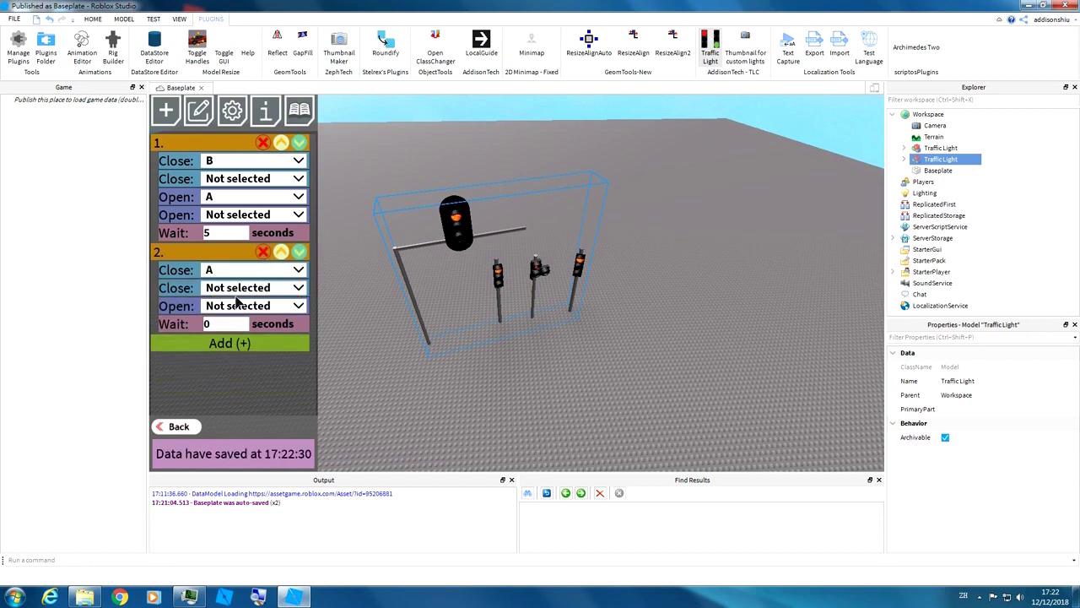
pyautogui.click(236, 288)
pyautogui.click(236, 329)
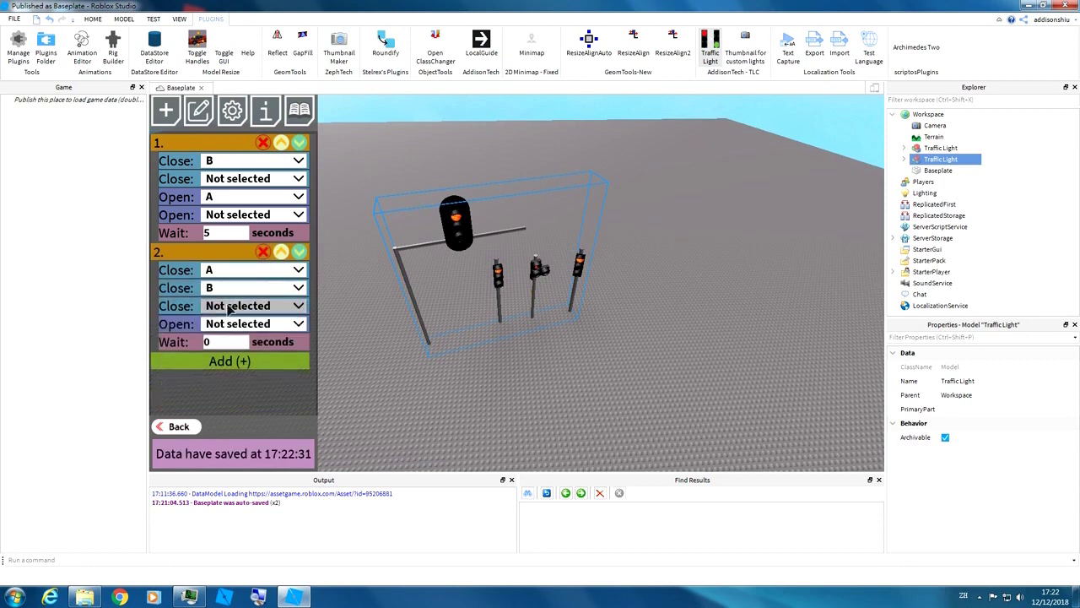
pyautogui.click(230, 308)
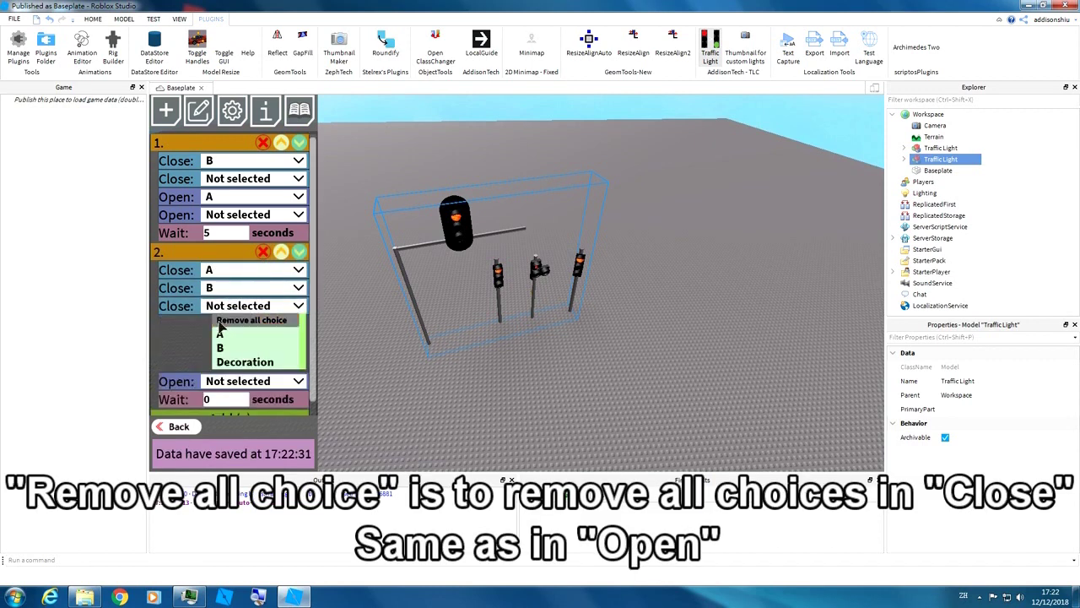
pyautogui.click(219, 322)
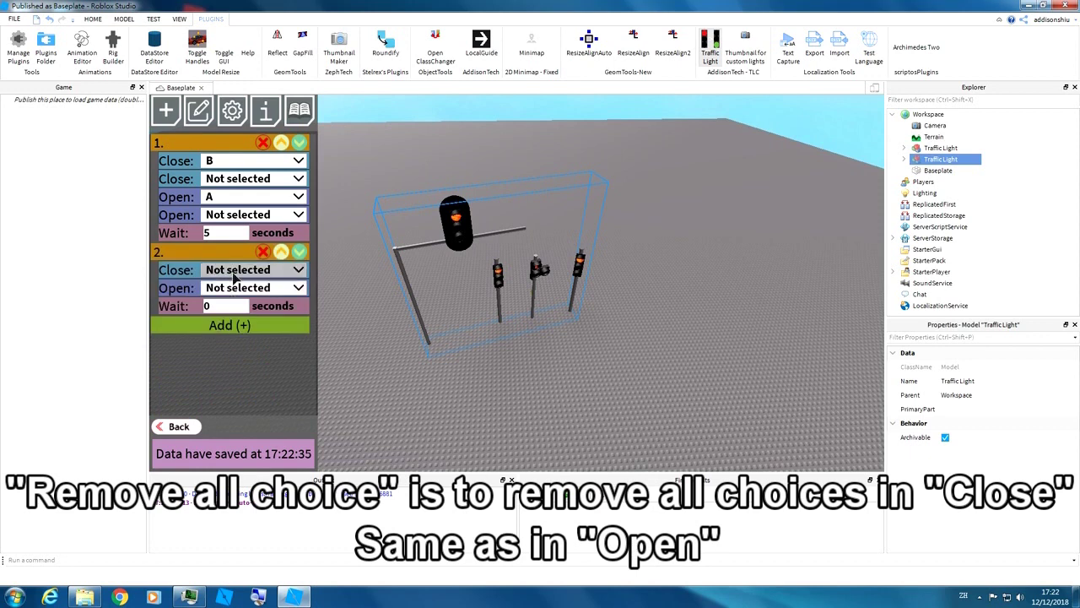
# Step: Set data entry 2 to close group A and open group B
pyautogui.click(239, 272)
pyautogui.click(240, 300)
pyautogui.click(241, 309)
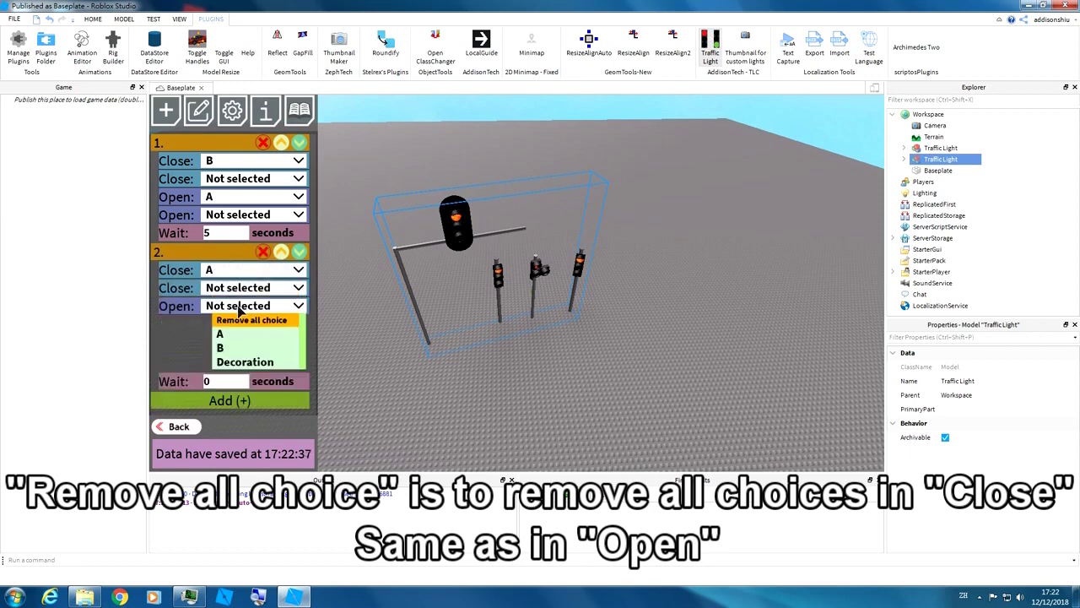
pyautogui.click(227, 347)
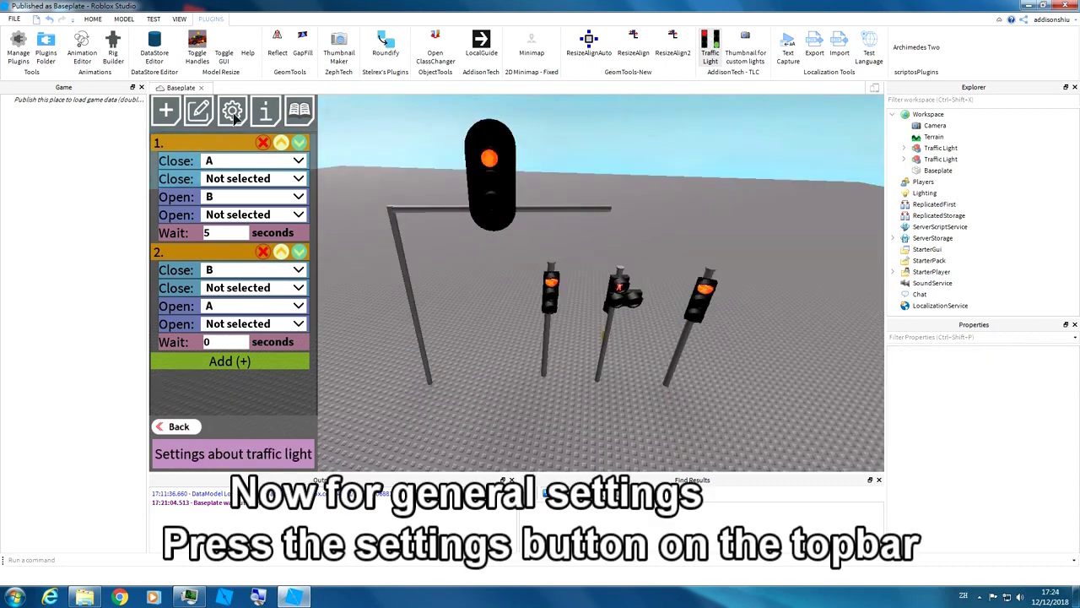
# Step: Open the traffic light's general settings and switch Fade on and back off
pyautogui.click(234, 117)
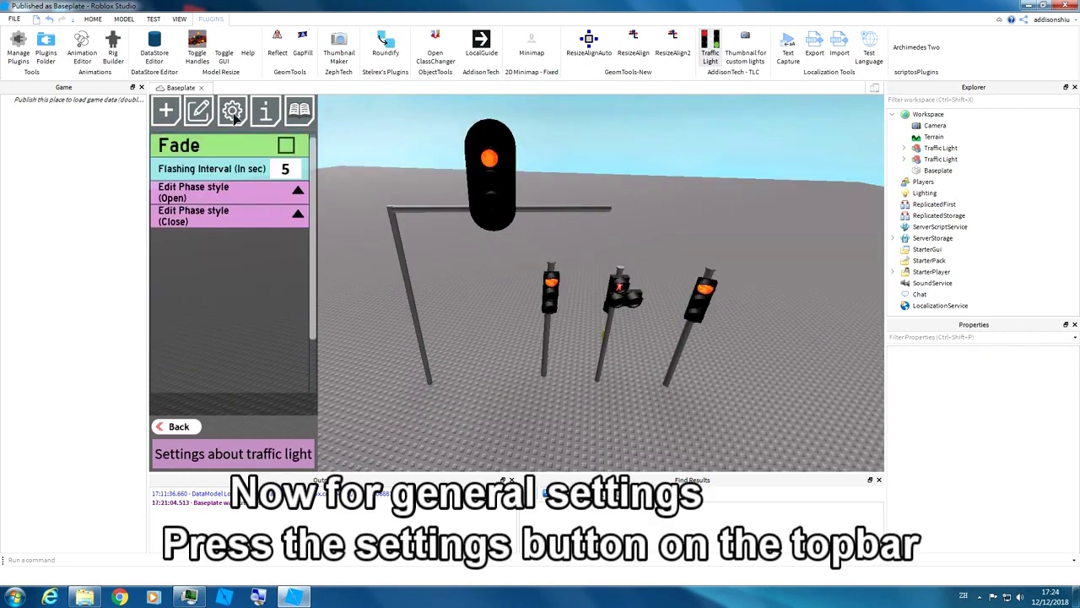
pyautogui.click(288, 146)
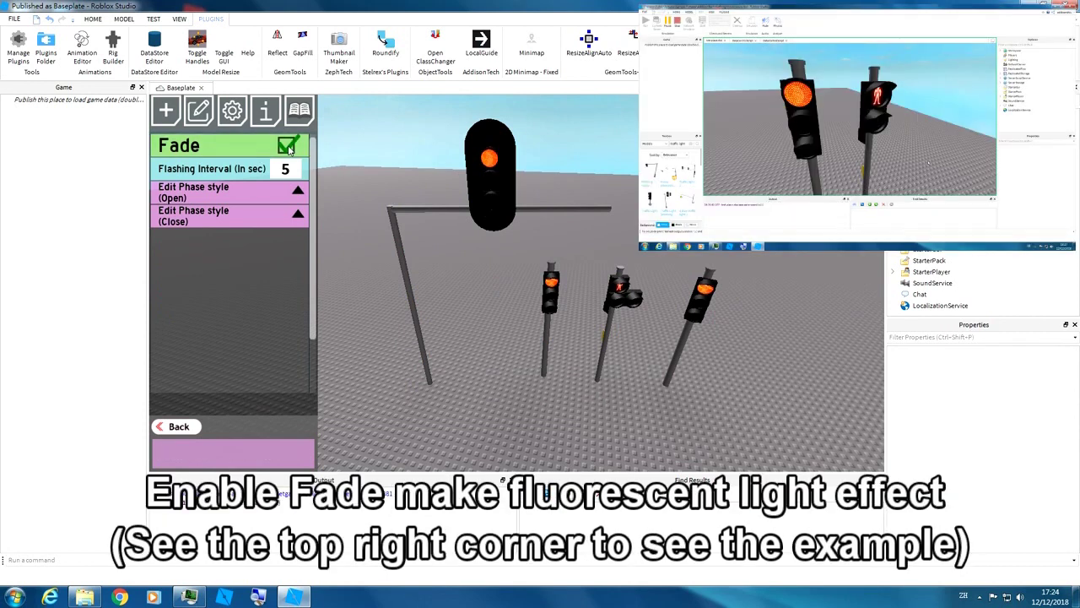
pyautogui.click(288, 146)
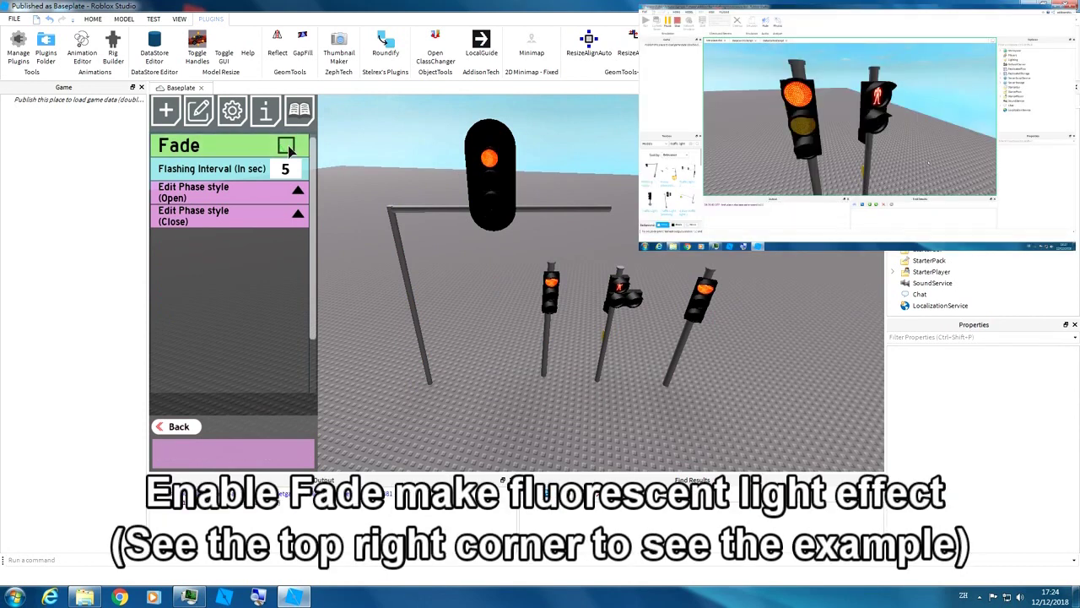
# Step: Expand the Open and Close phase style options to examine the available light sequences
pyautogui.click(297, 190)
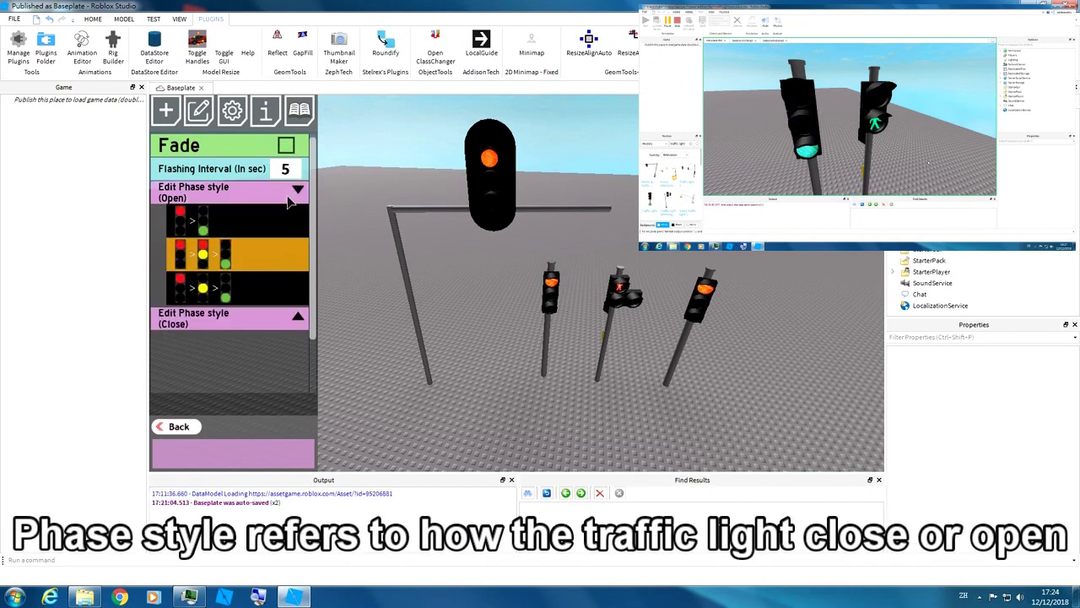
pyautogui.click(228, 318)
pyautogui.click(251, 196)
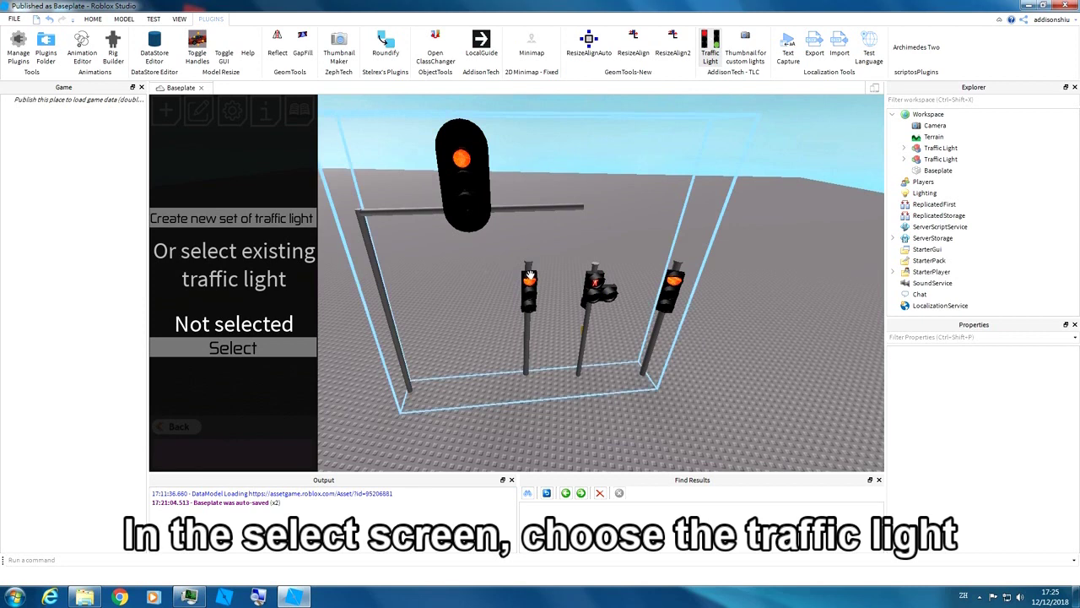
# Step: Choose the existing Traffic Light set in the scene and load it into the plugin for editing
pyautogui.click(530, 270)
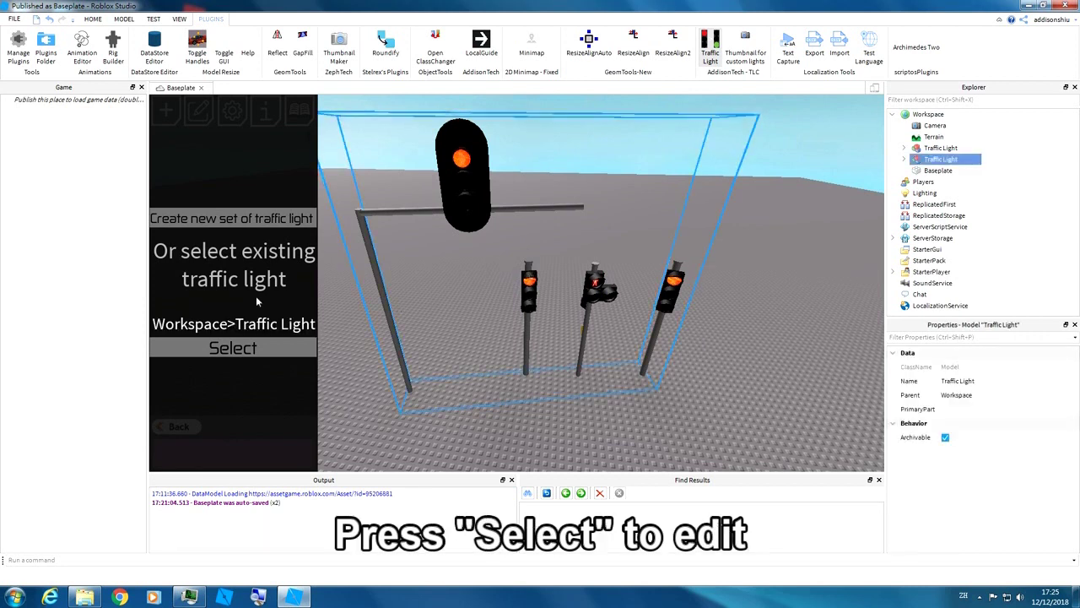
pyautogui.click(291, 348)
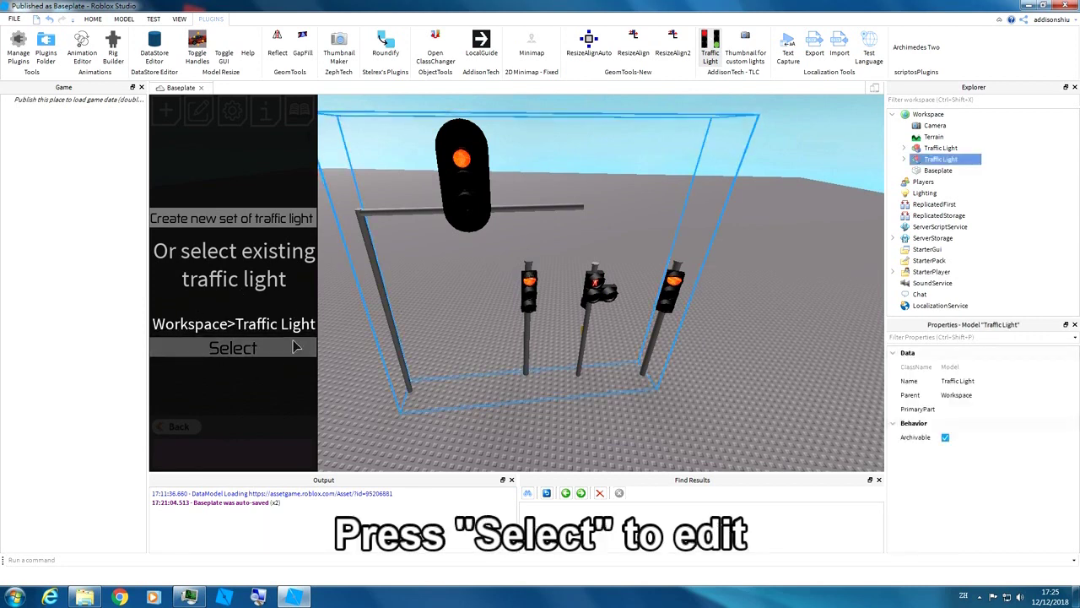
pyautogui.click(216, 356)
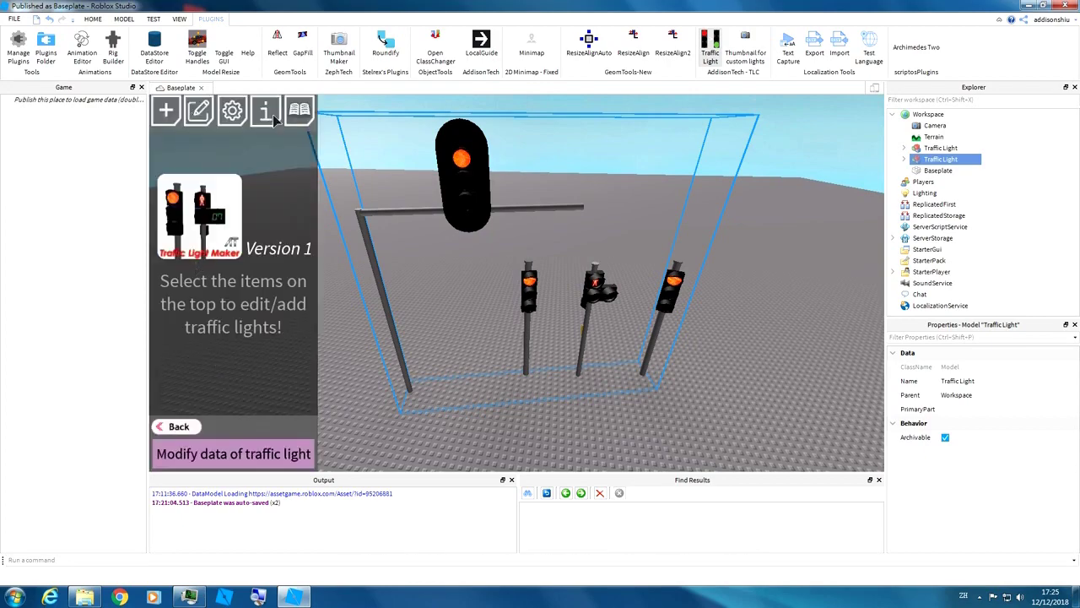